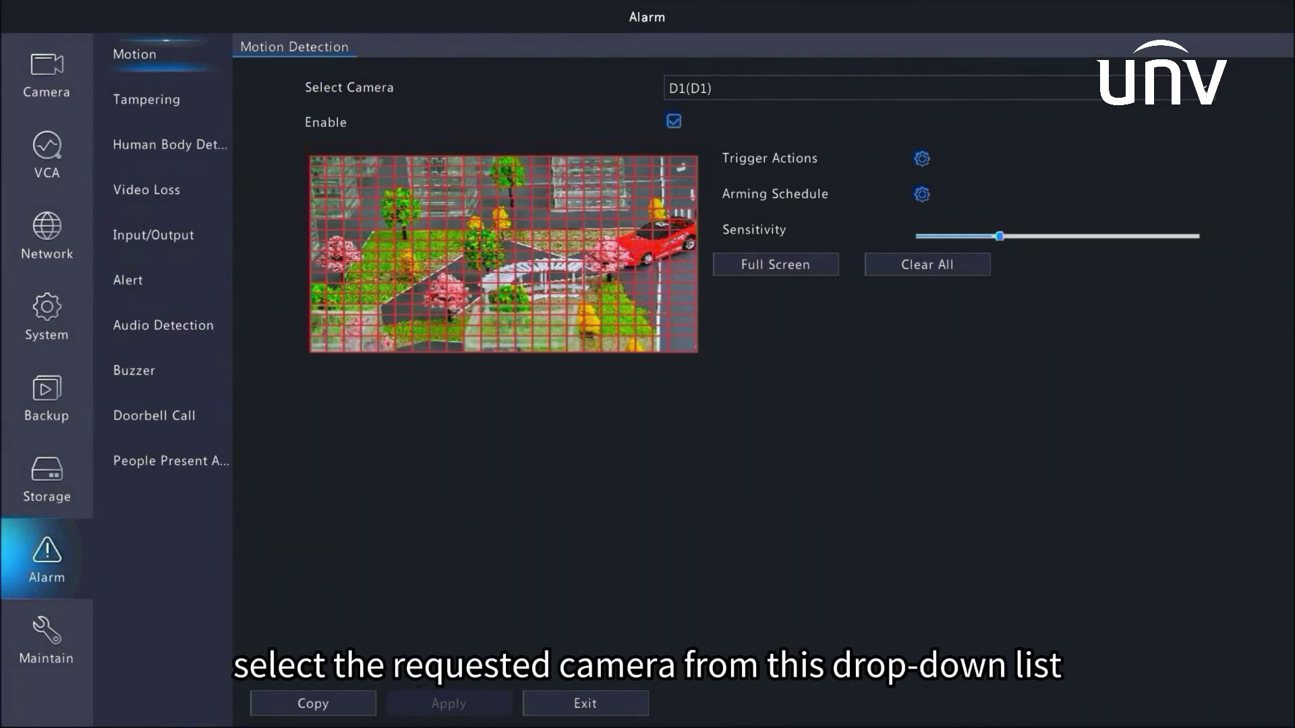
# - Select camera D1, enable its motion detection, and clear the entire motion grid
pyautogui.click(1204, 88)
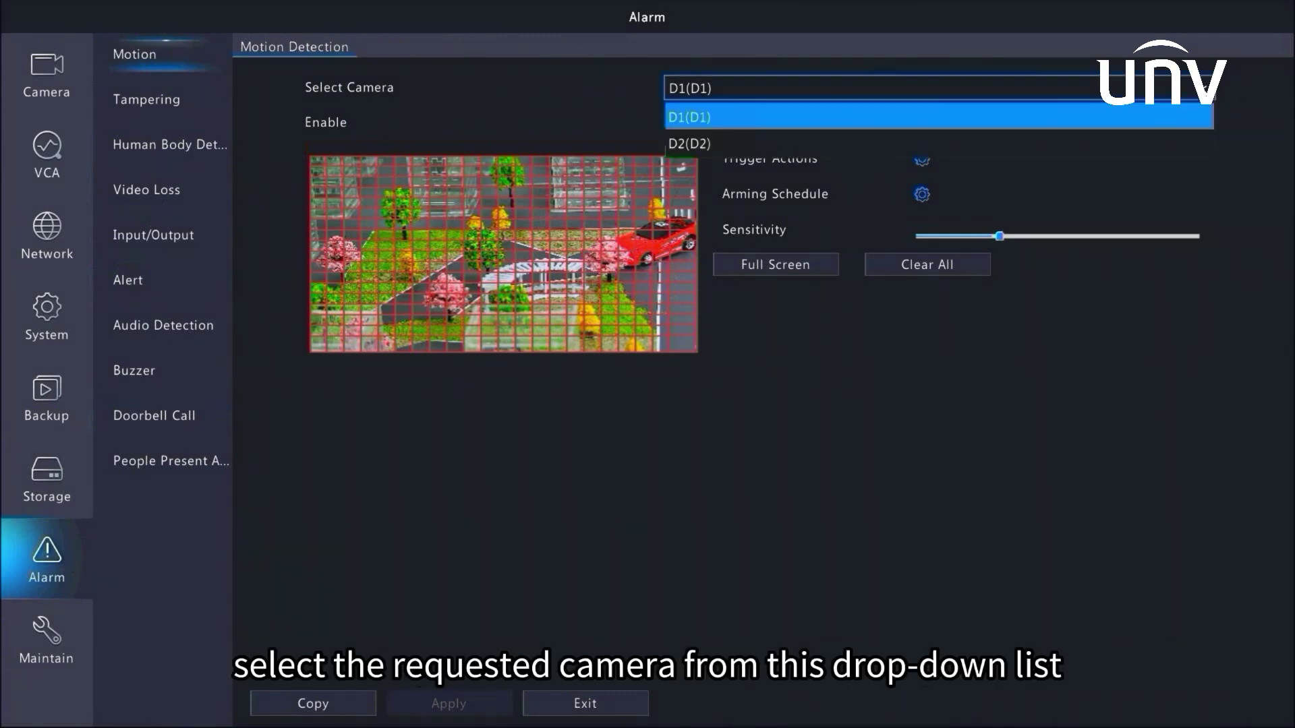
pyautogui.click(1190, 114)
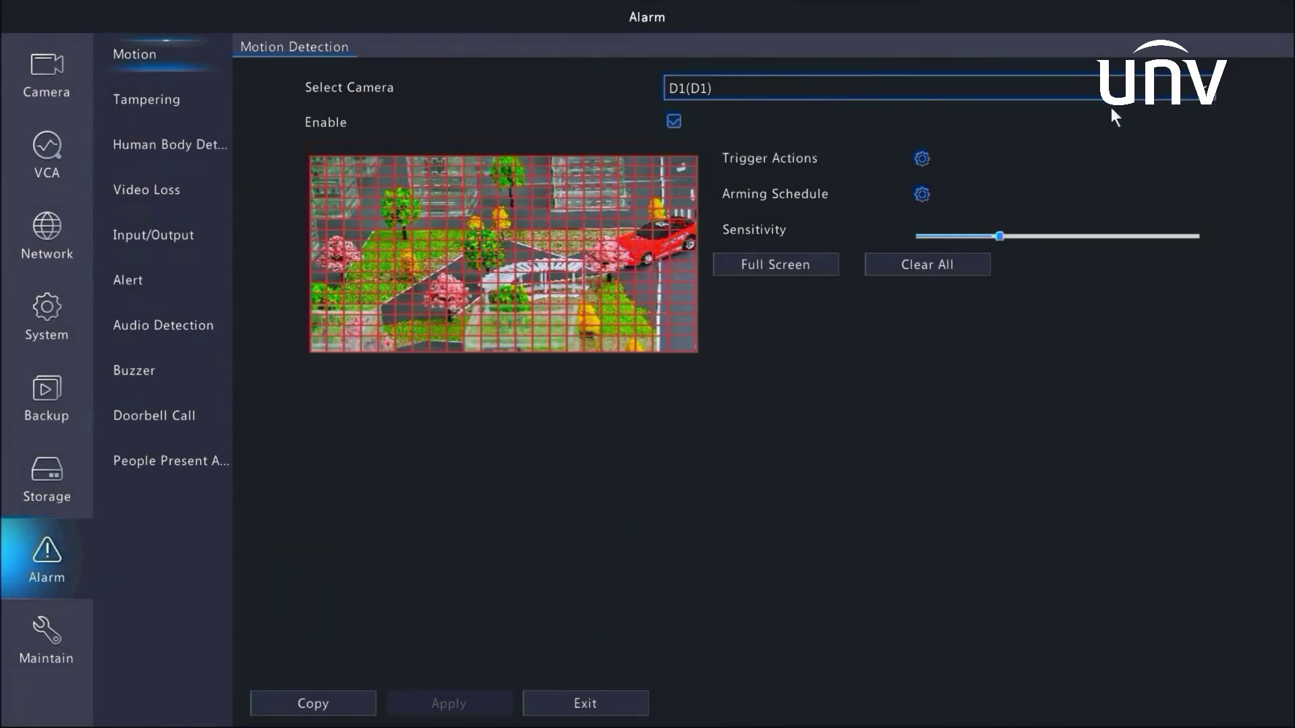
pyautogui.click(674, 122)
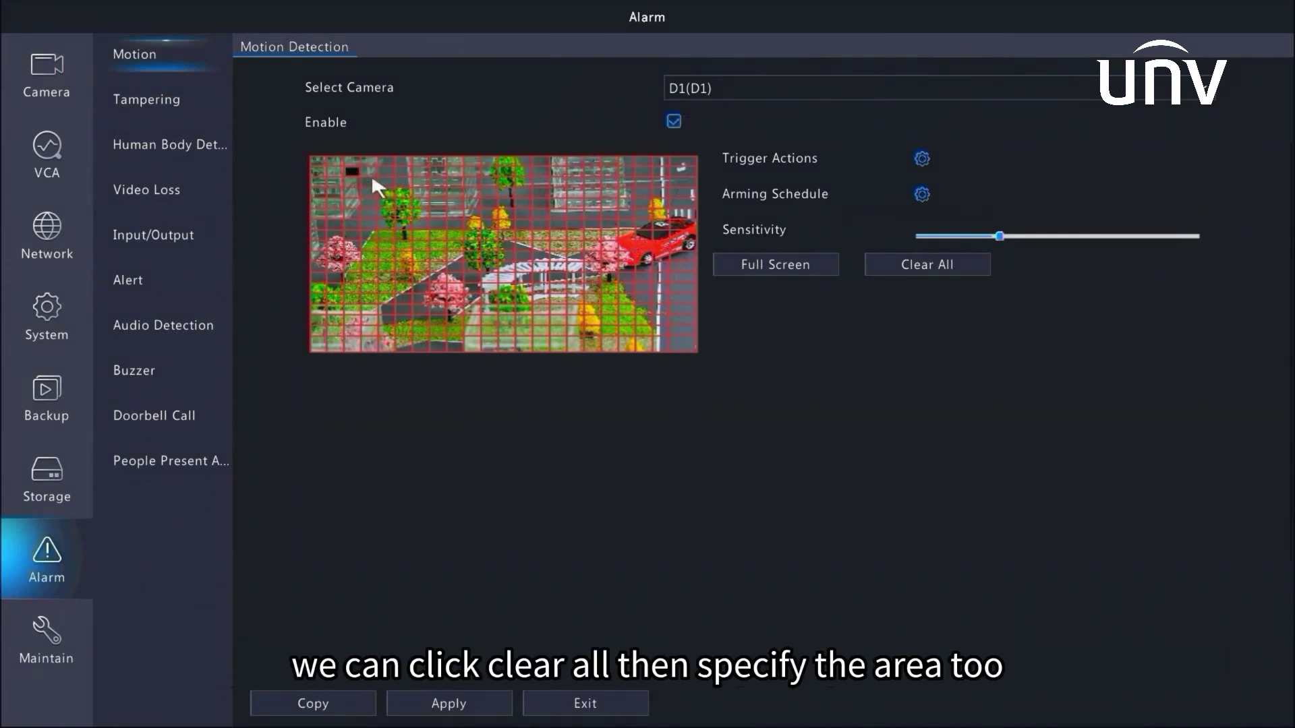
pyautogui.moveTo(371, 174); pyautogui.dragTo(830, 321)
pyautogui.moveTo(566, 187)
pyautogui.mouseDown()
pyautogui.moveTo(587, 230)
pyautogui.moveTo(772, 297)
pyautogui.mouseUp()
pyautogui.click(874, 274)
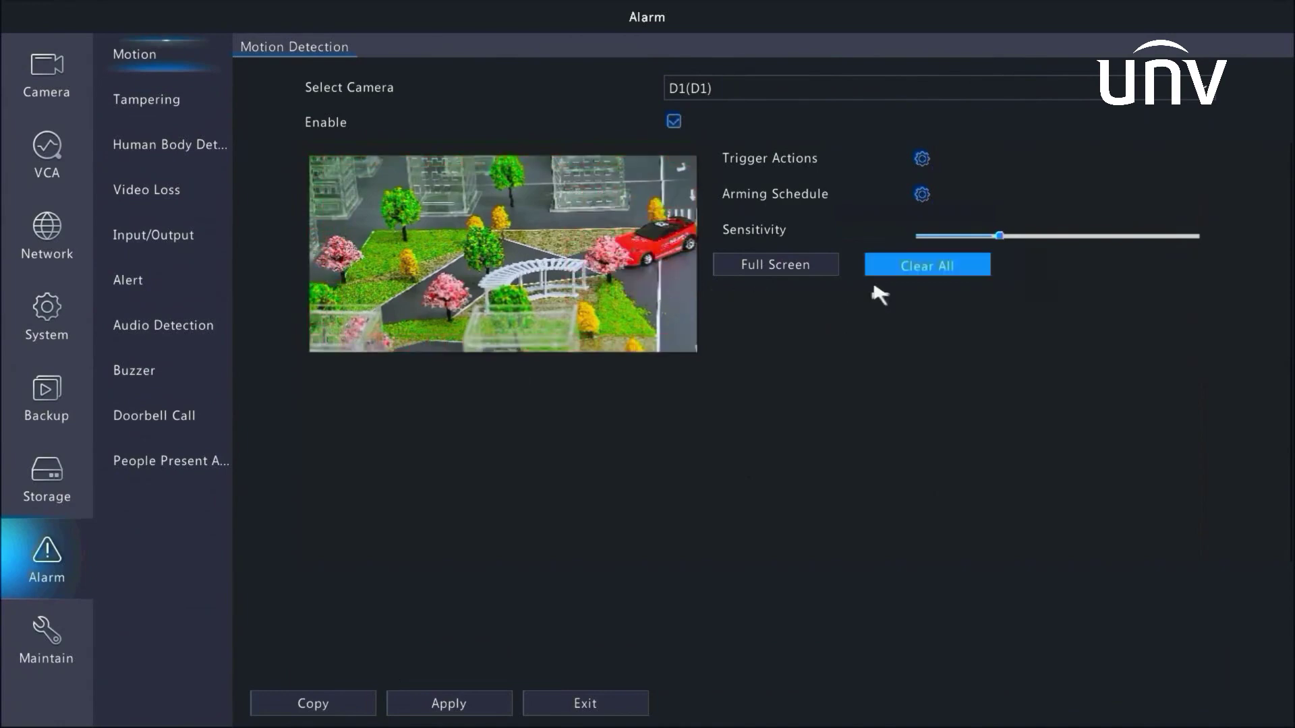
# - Mark the right part of D1's image as the motion zone and raise sensitivity
pyautogui.moveTo(518, 168); pyautogui.dragTo(795, 326)
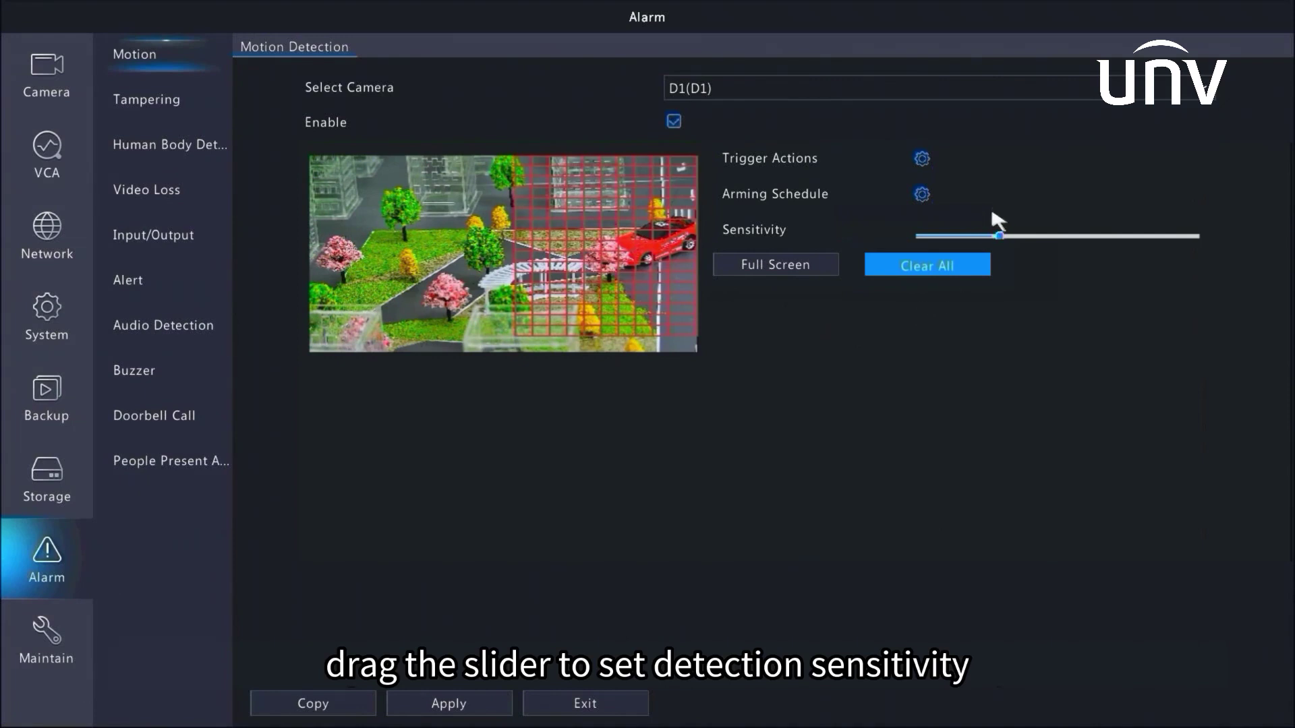
pyautogui.click(998, 235)
pyautogui.moveTo(998, 235); pyautogui.dragTo(1084, 252)
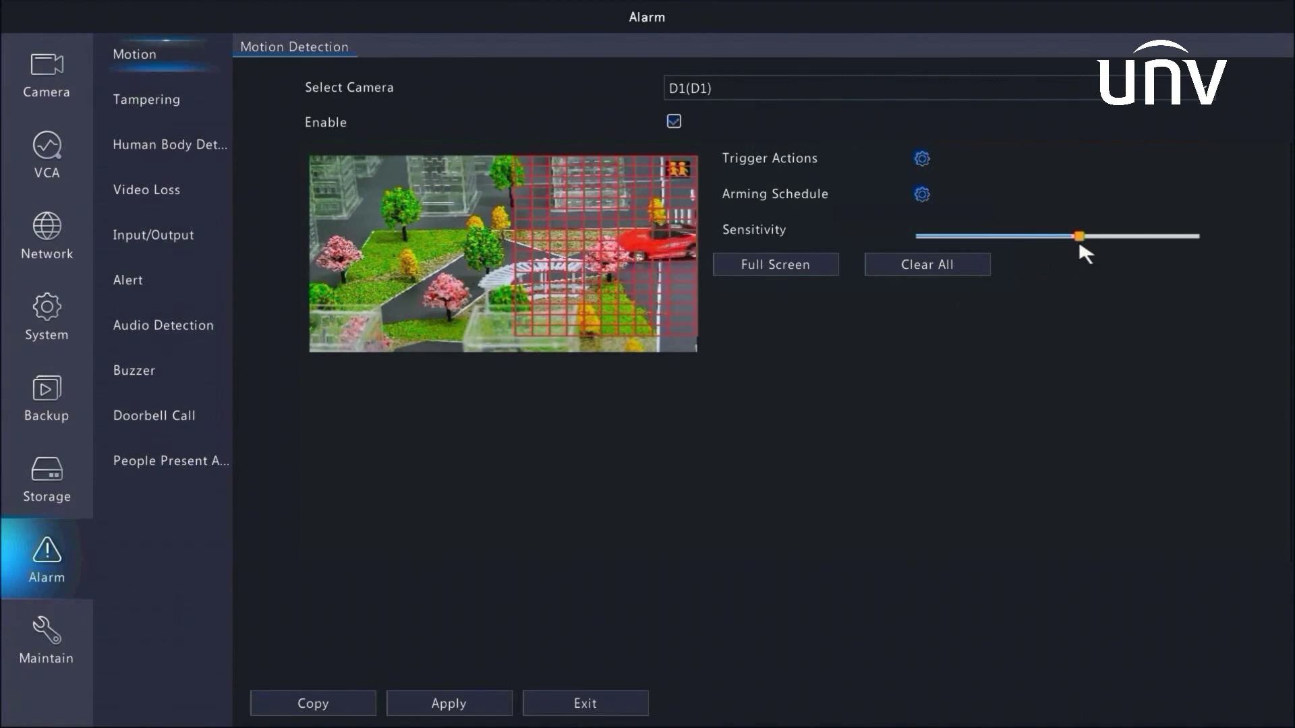
# - Confirm D1's motion trigger actions, copy its arming schedule to Tuesday, then go to Tampering
pyautogui.click(921, 158)
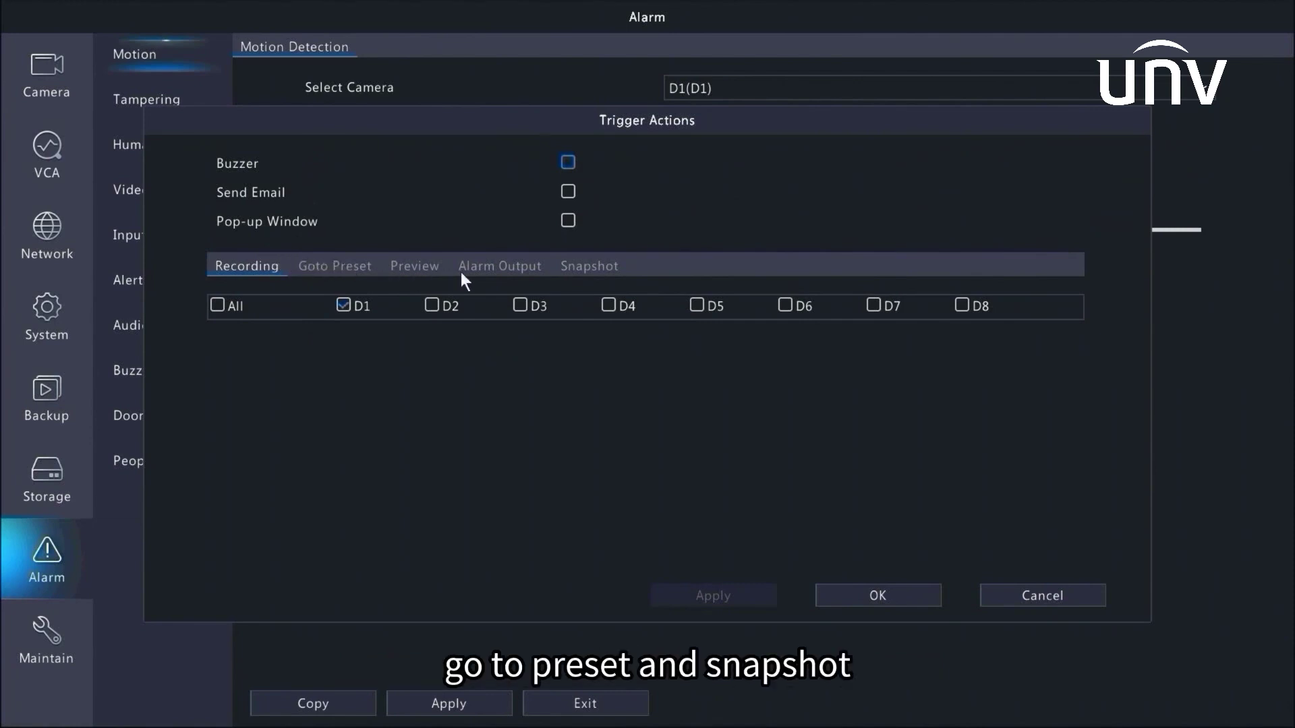
pyautogui.click(867, 604)
pyautogui.click(922, 194)
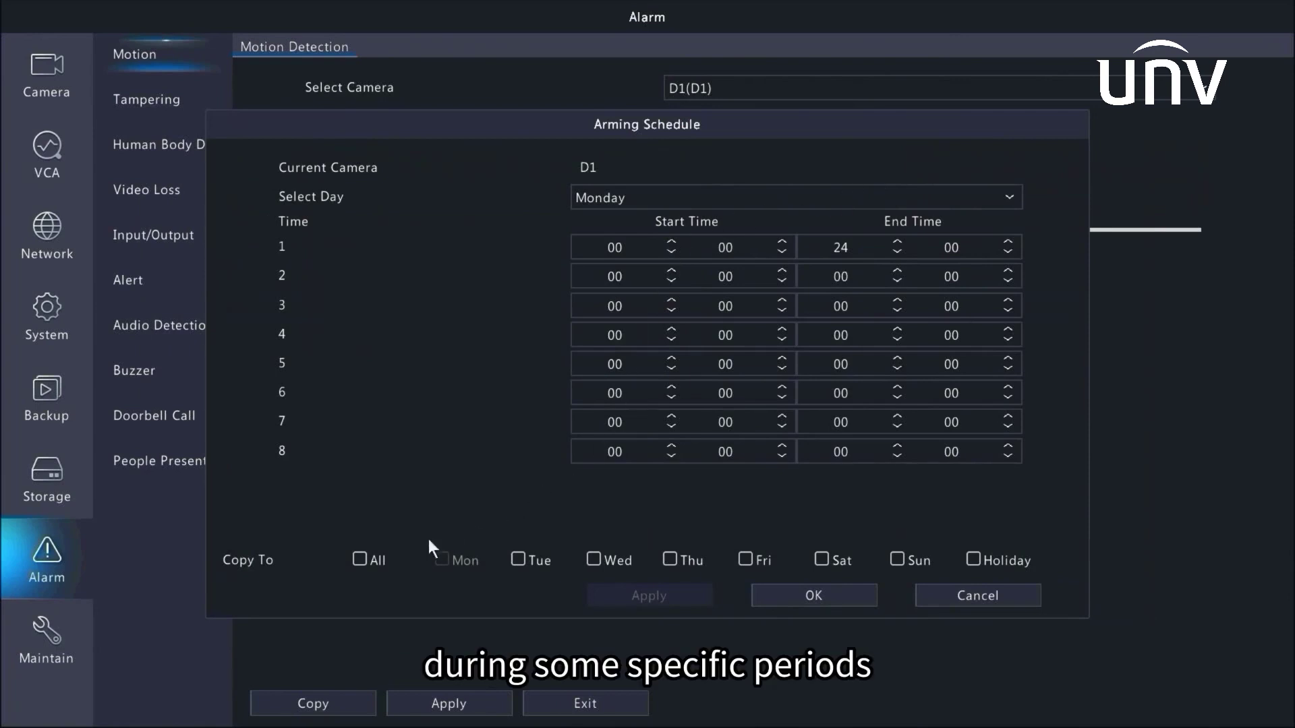
pyautogui.click(540, 556)
pyautogui.click(648, 601)
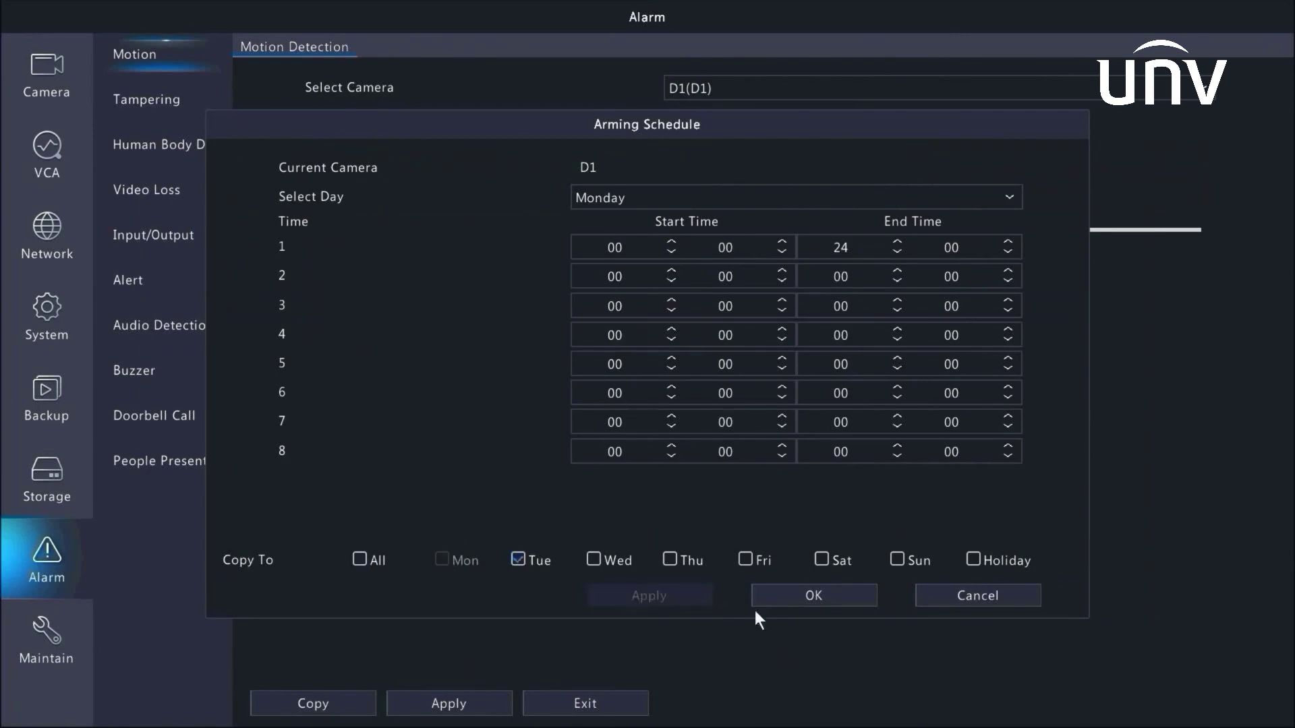
pyautogui.click(813, 596)
pyautogui.click(181, 107)
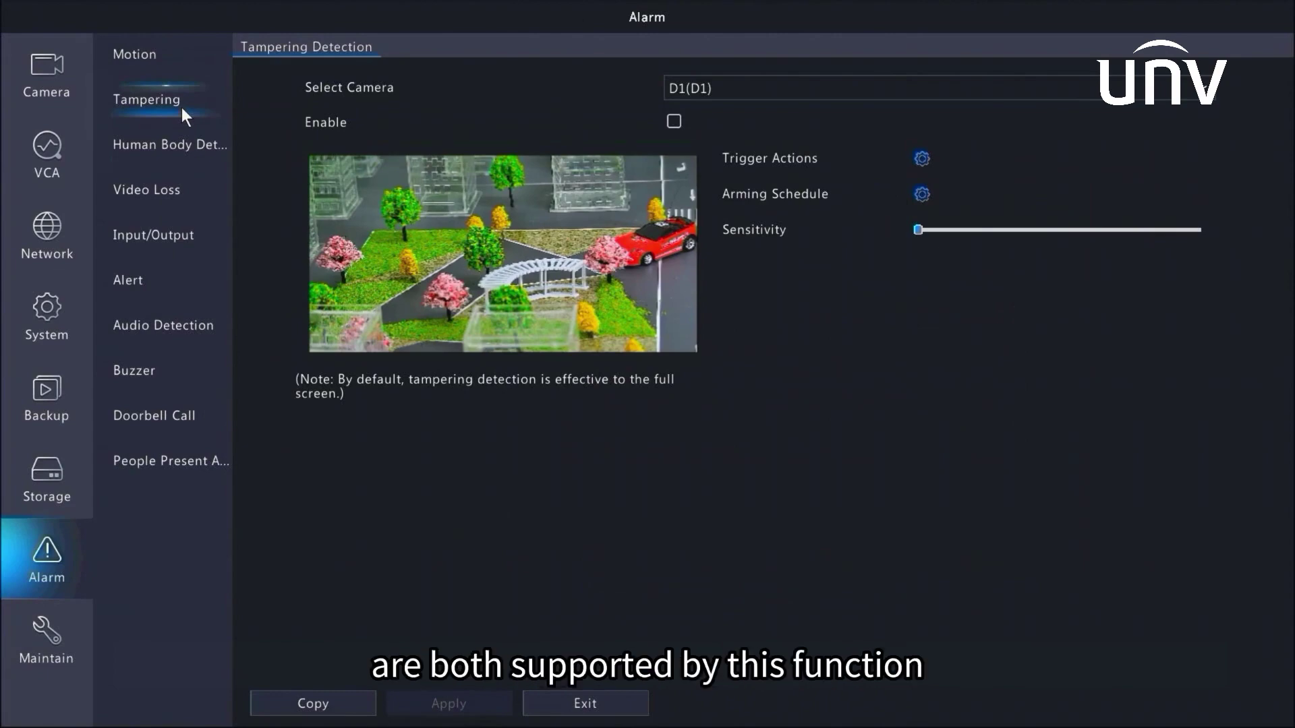
# - Look at Human Body Detection, then show the Video Loss alarm list for D1–D8
pyautogui.click(169, 137)
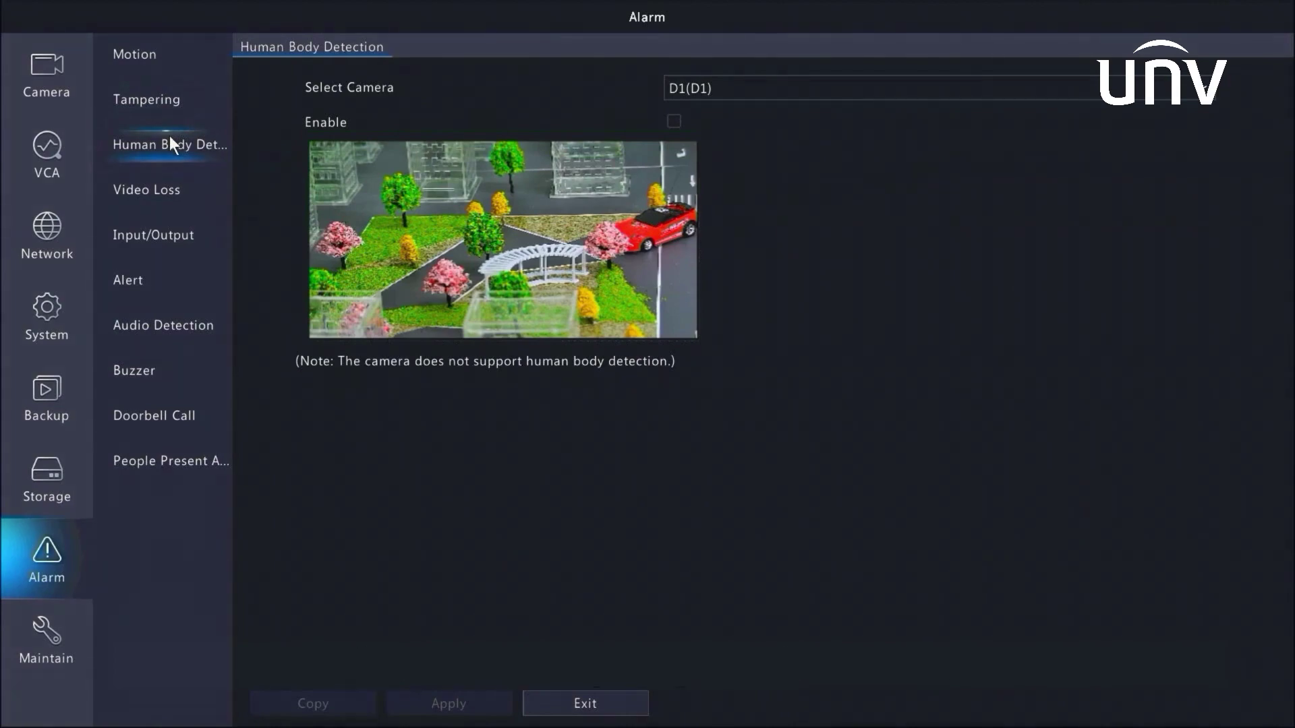
pyautogui.click(185, 187)
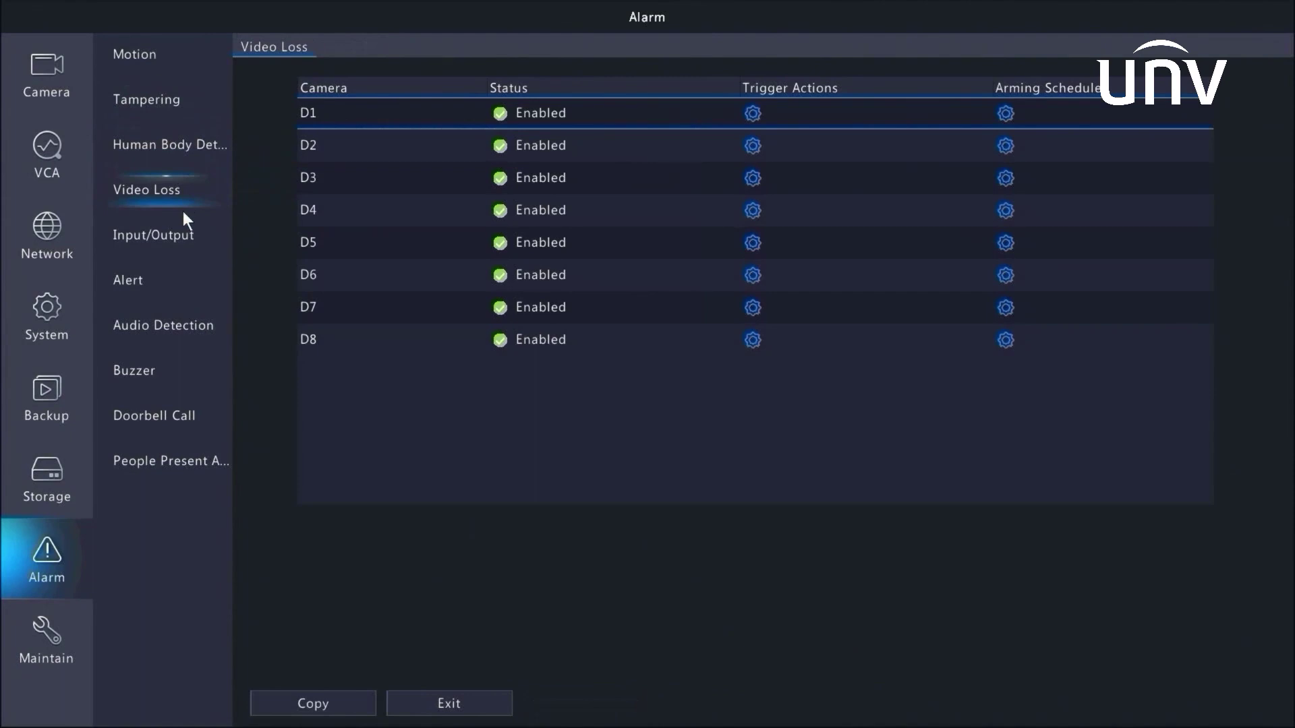
# - Show the Alarm Input list under Input/Output alarm settings
pyautogui.click(183, 233)
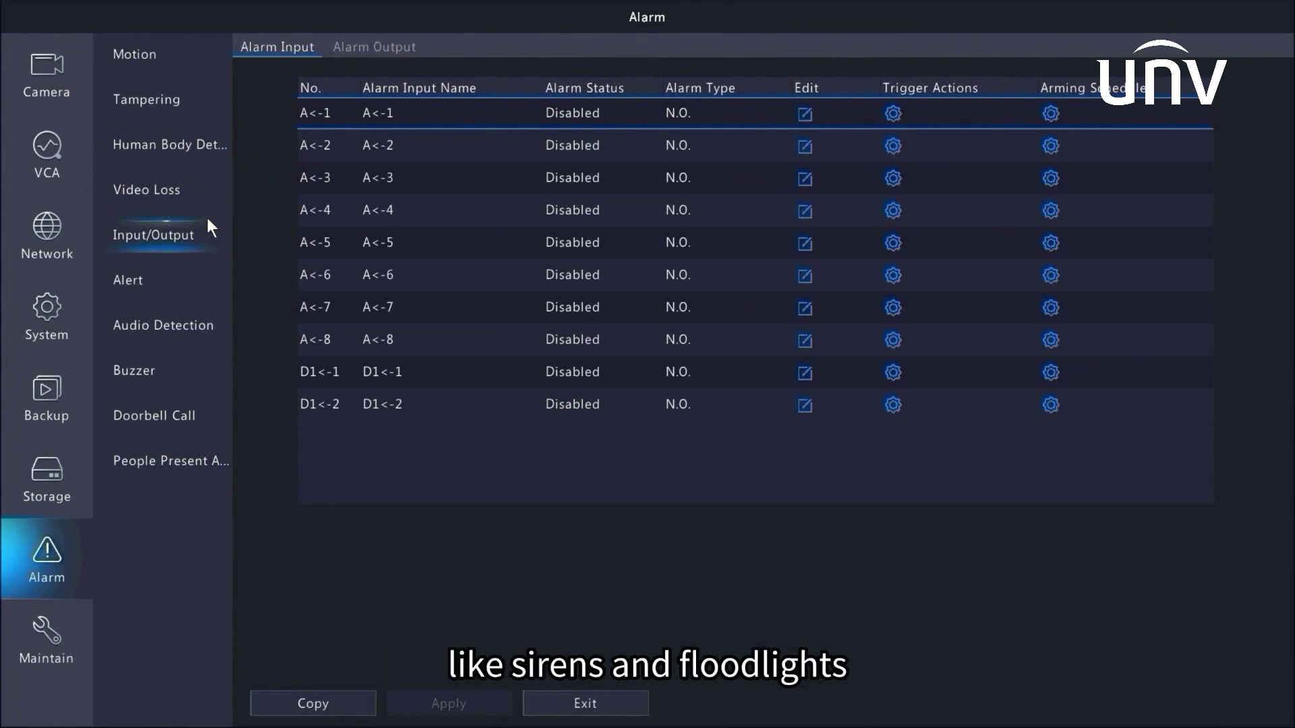
# - Enable alarm input A<-1 with alarm type N.O. and open its trigger actions
pyautogui.click(803, 114)
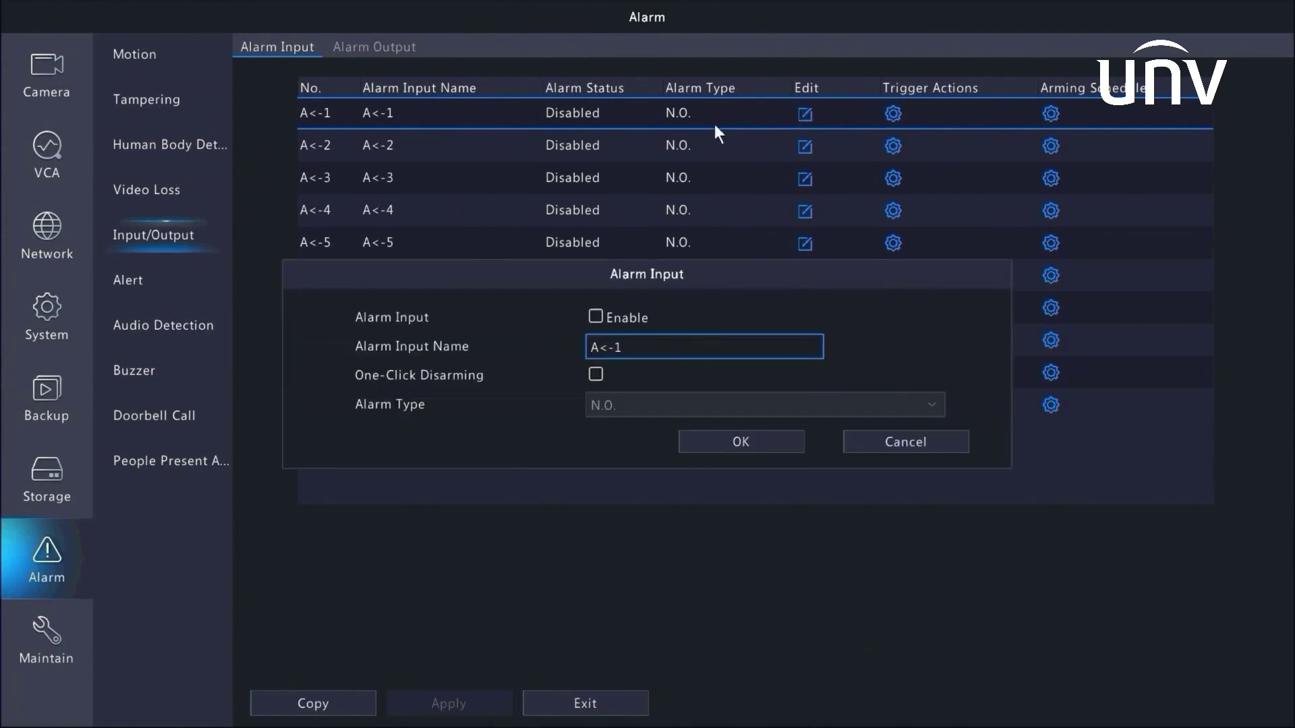
pyautogui.click(633, 314)
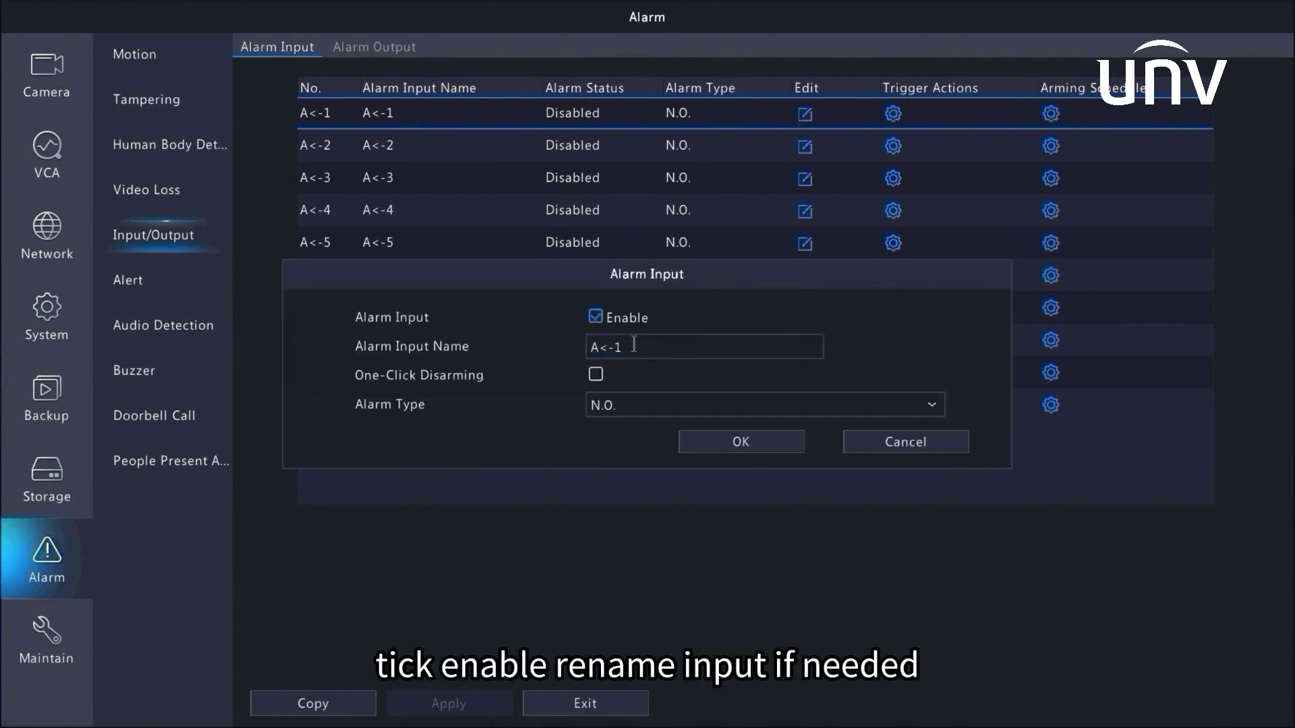
pyautogui.click(633, 345)
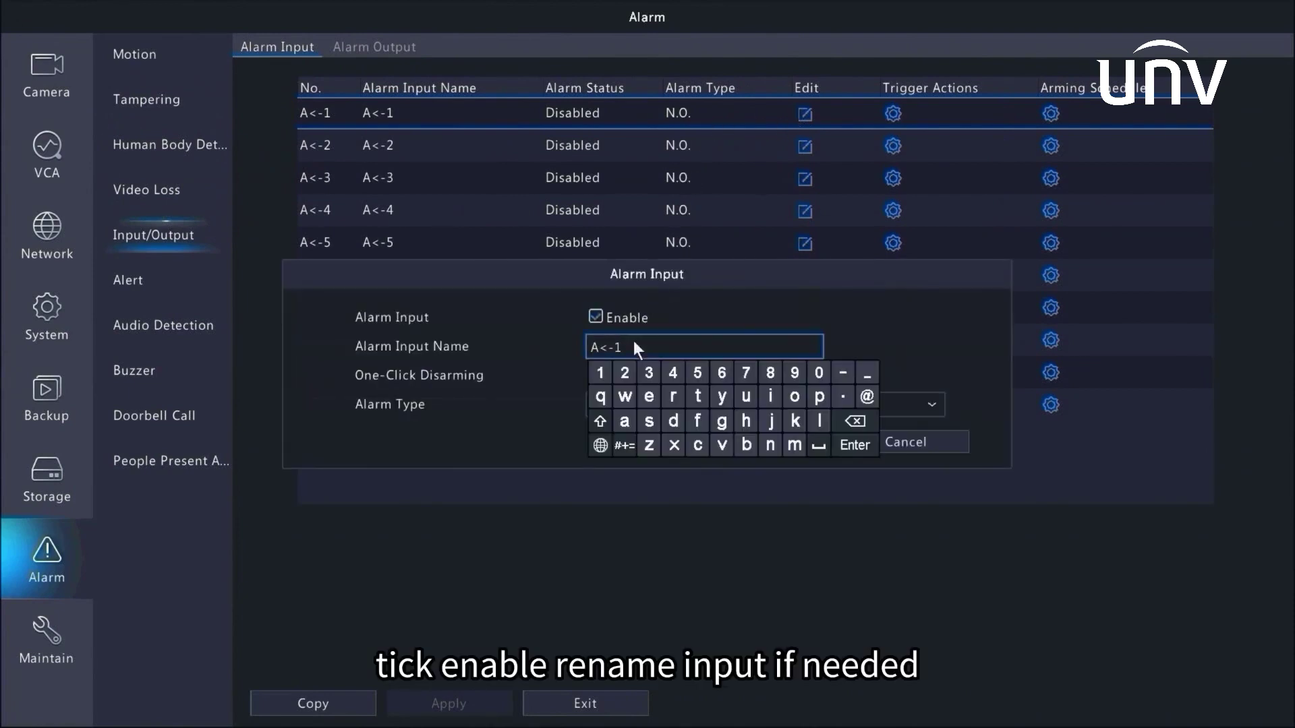
pyautogui.click(562, 342)
pyautogui.click(612, 412)
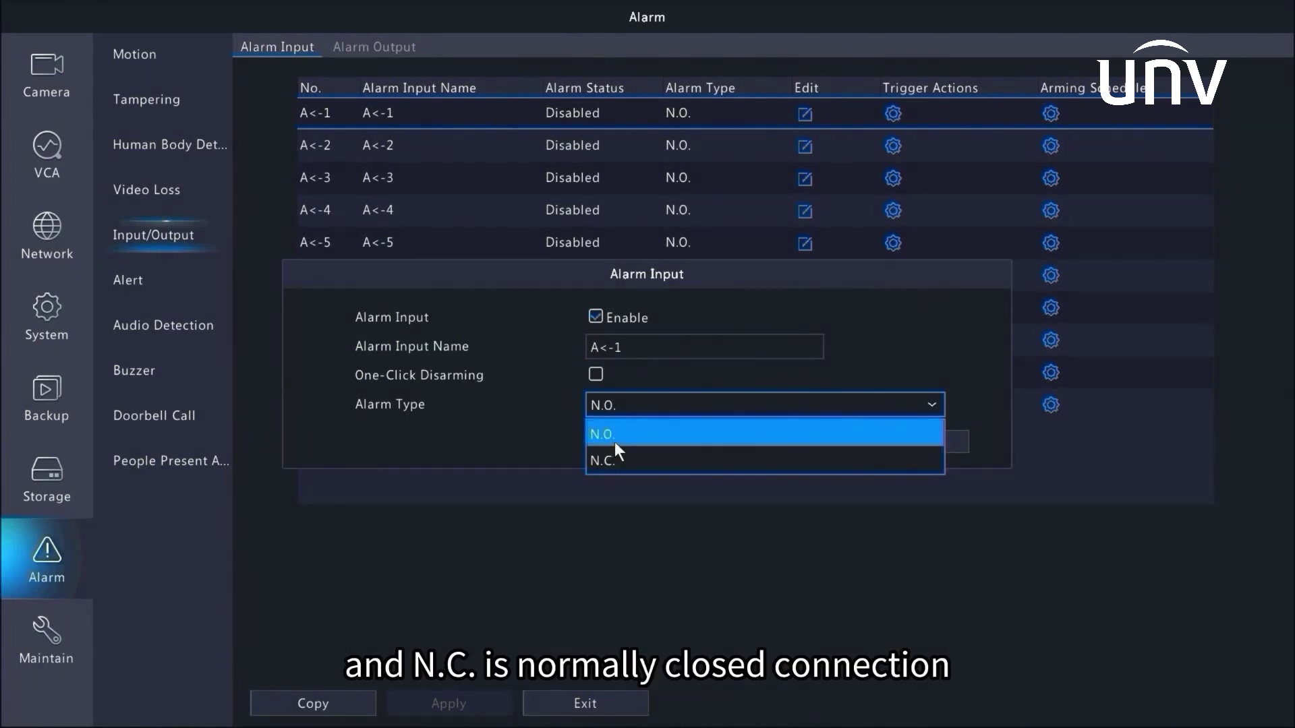
pyautogui.click(614, 442)
pyautogui.click(716, 450)
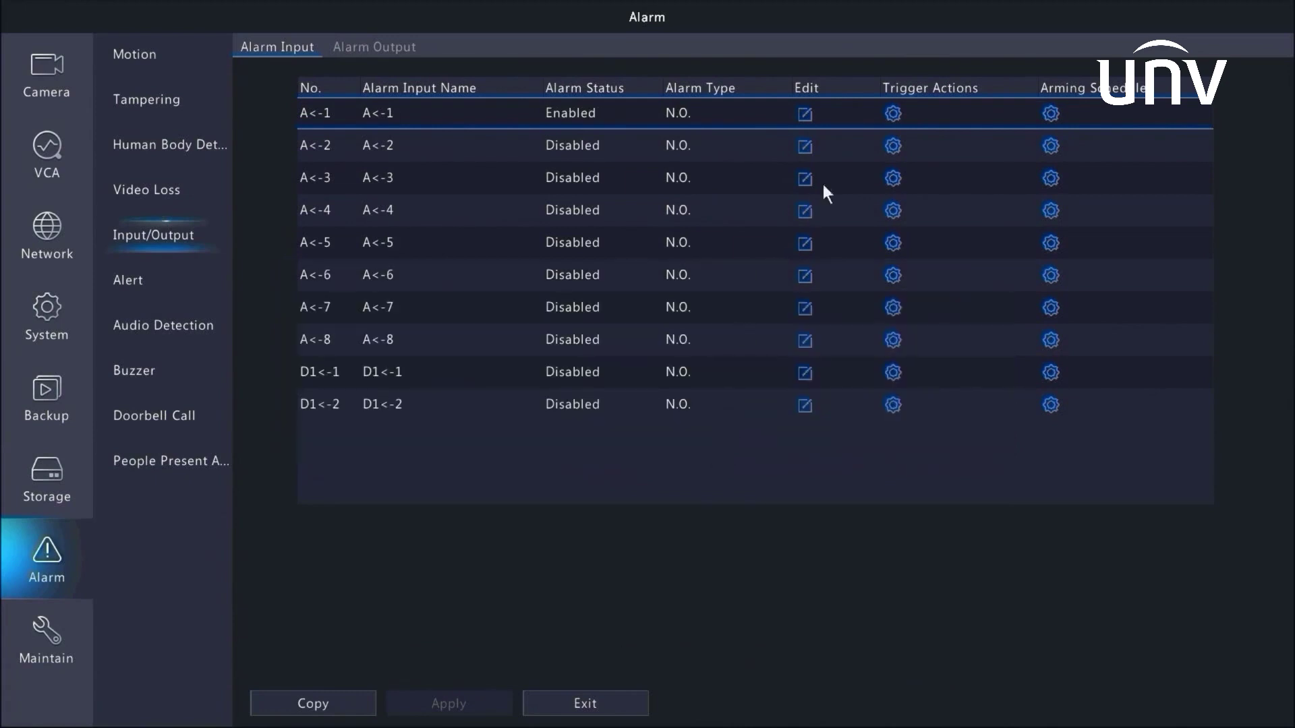
pyautogui.click(891, 114)
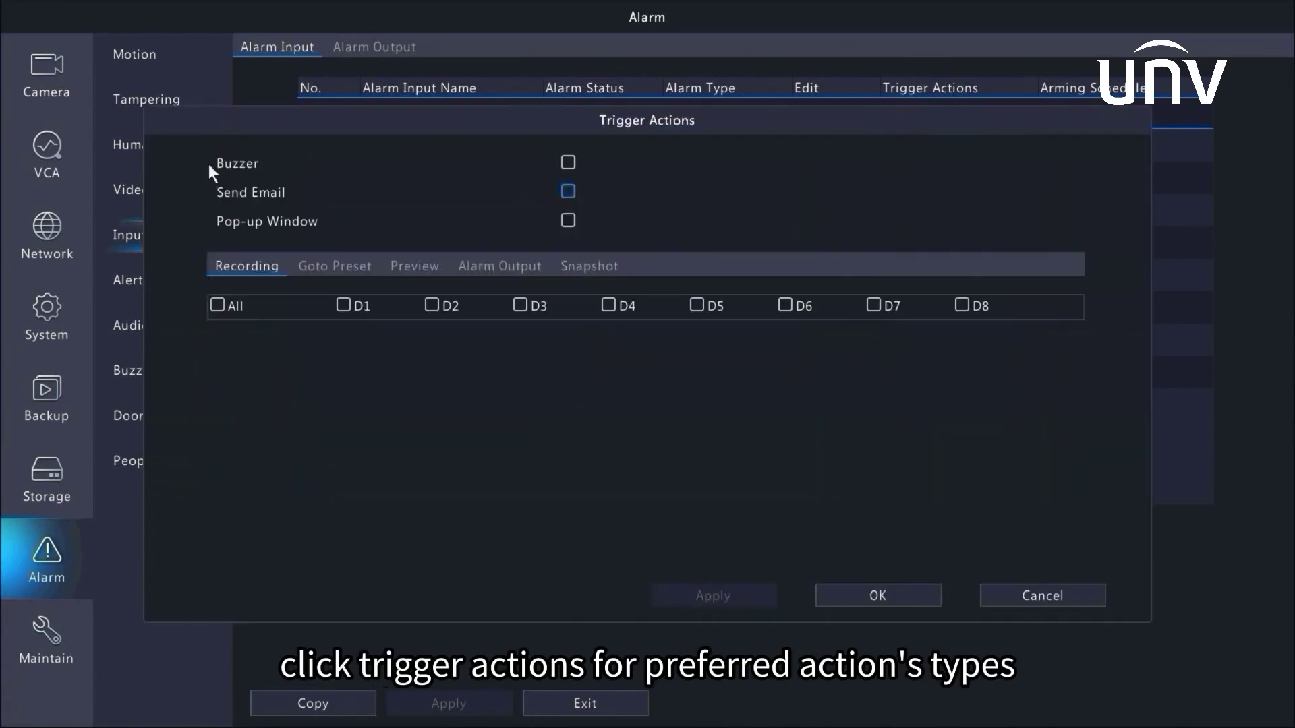
# - Make alarm input A<-1 sound the buzzer and record camera D1
pyautogui.click(570, 163)
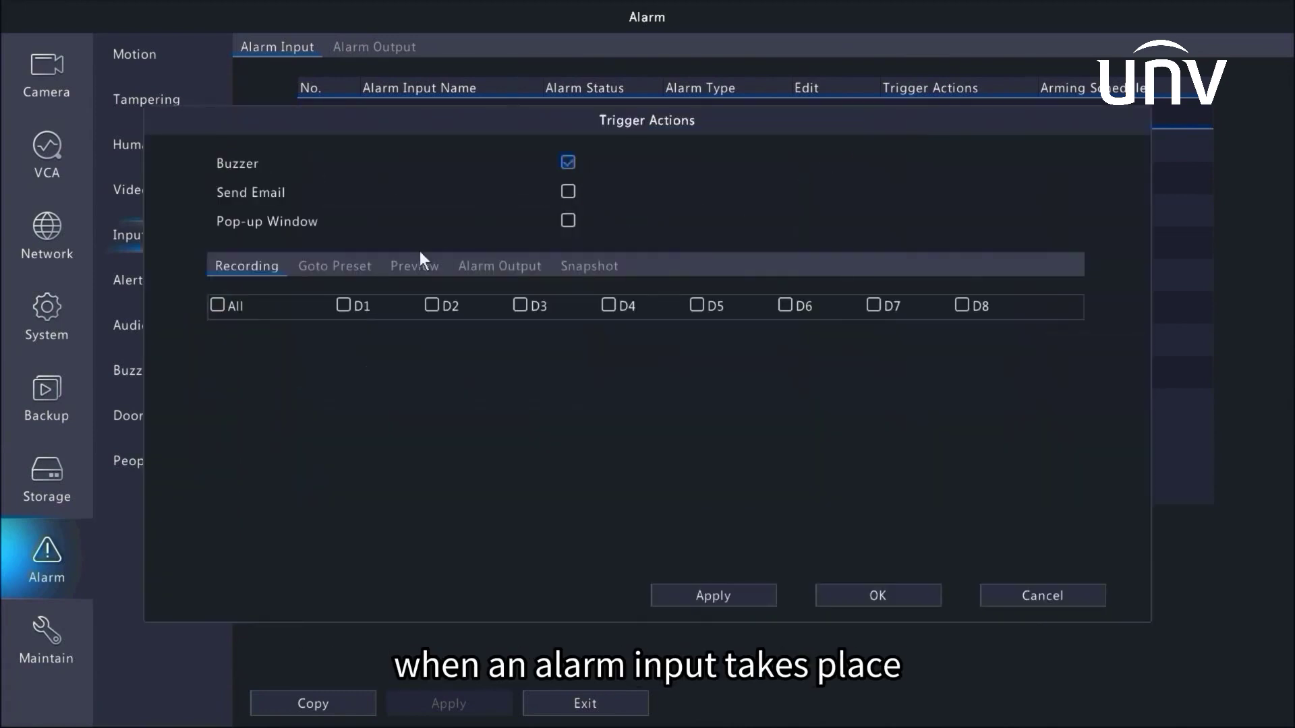
pyautogui.click(362, 303)
pyautogui.click(343, 269)
pyautogui.click(809, 332)
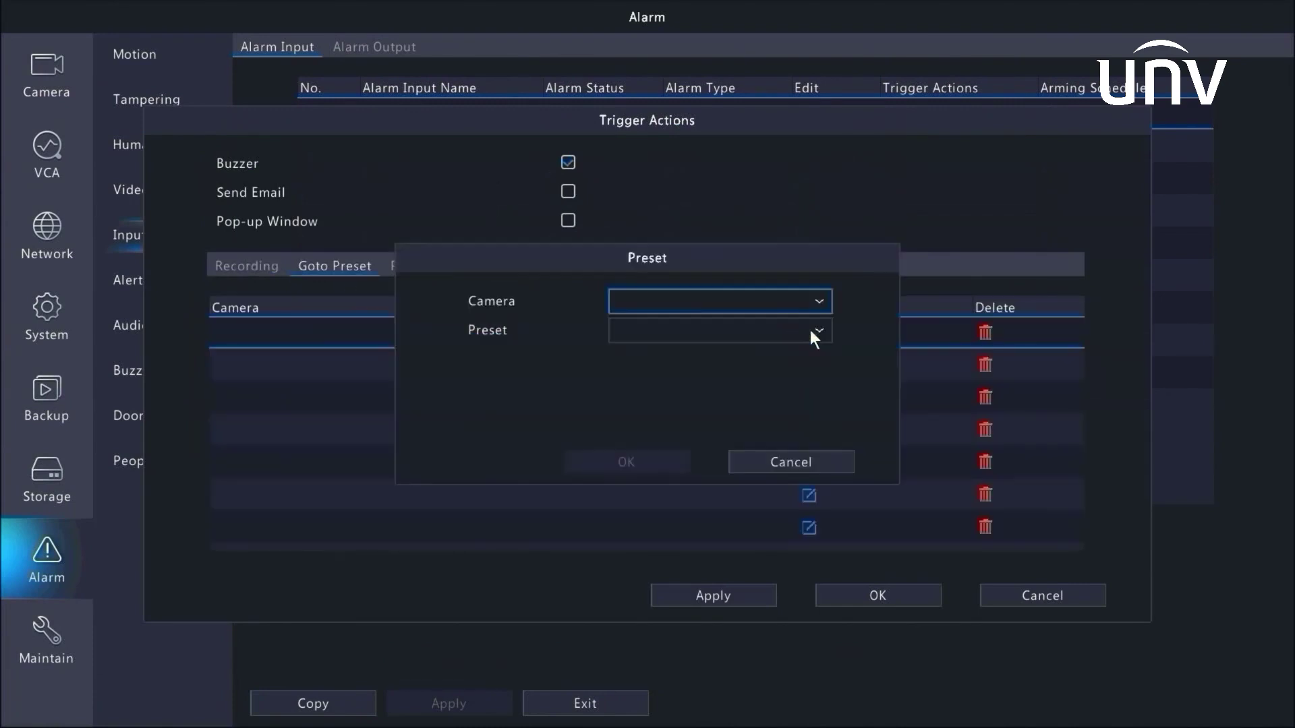
pyautogui.click(758, 457)
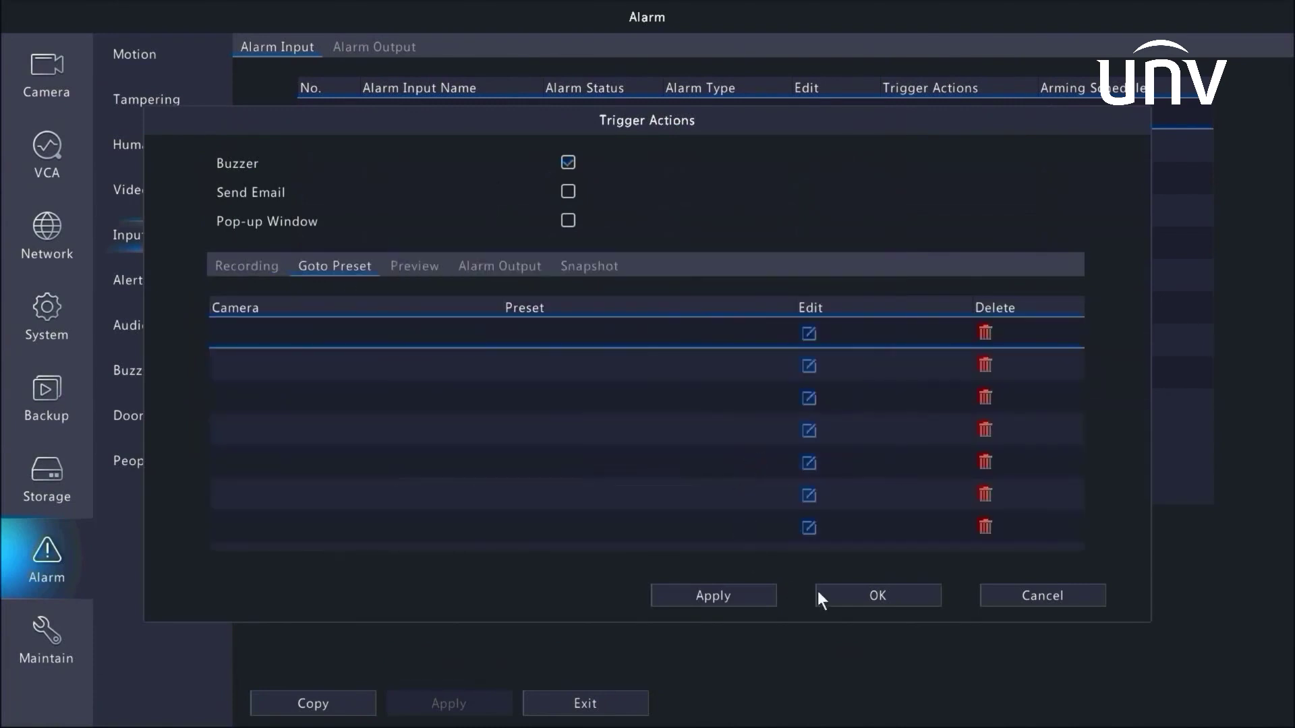
pyautogui.click(860, 593)
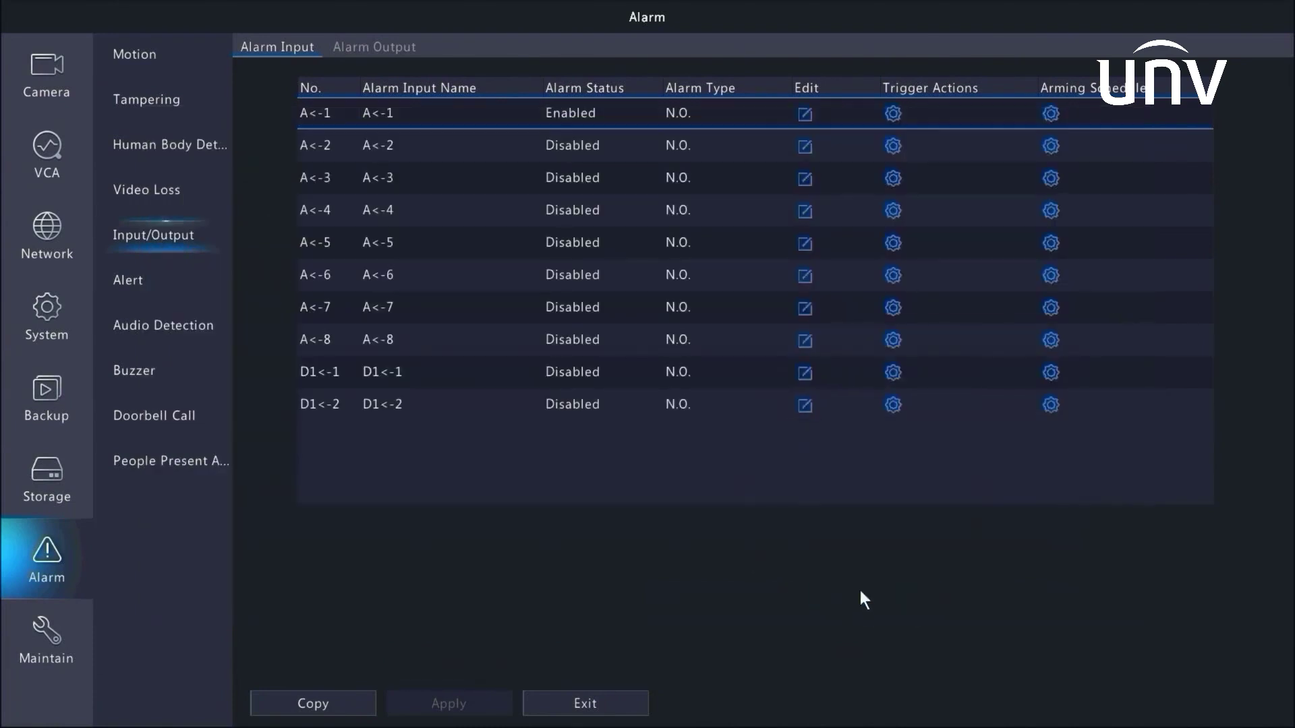
# - Review A<-1's arming schedule unchanged, then show the Alarm Output list
pyautogui.click(1050, 113)
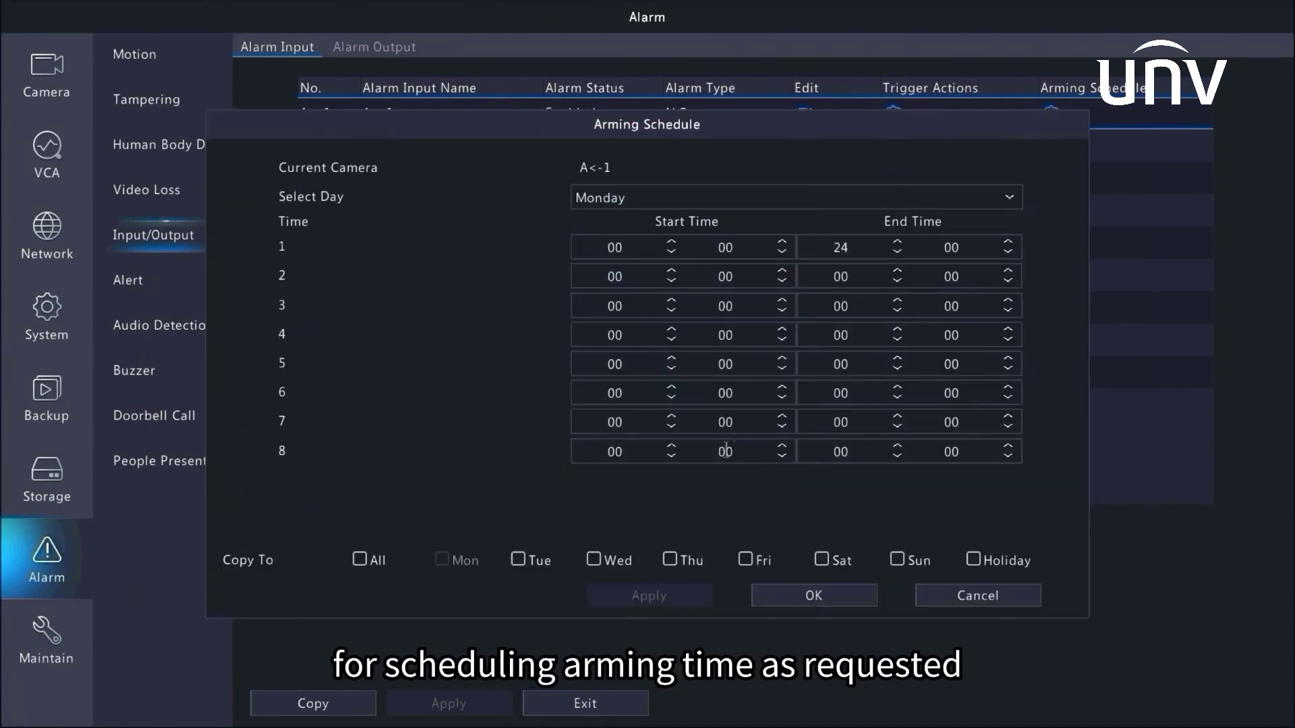
pyautogui.click(794, 596)
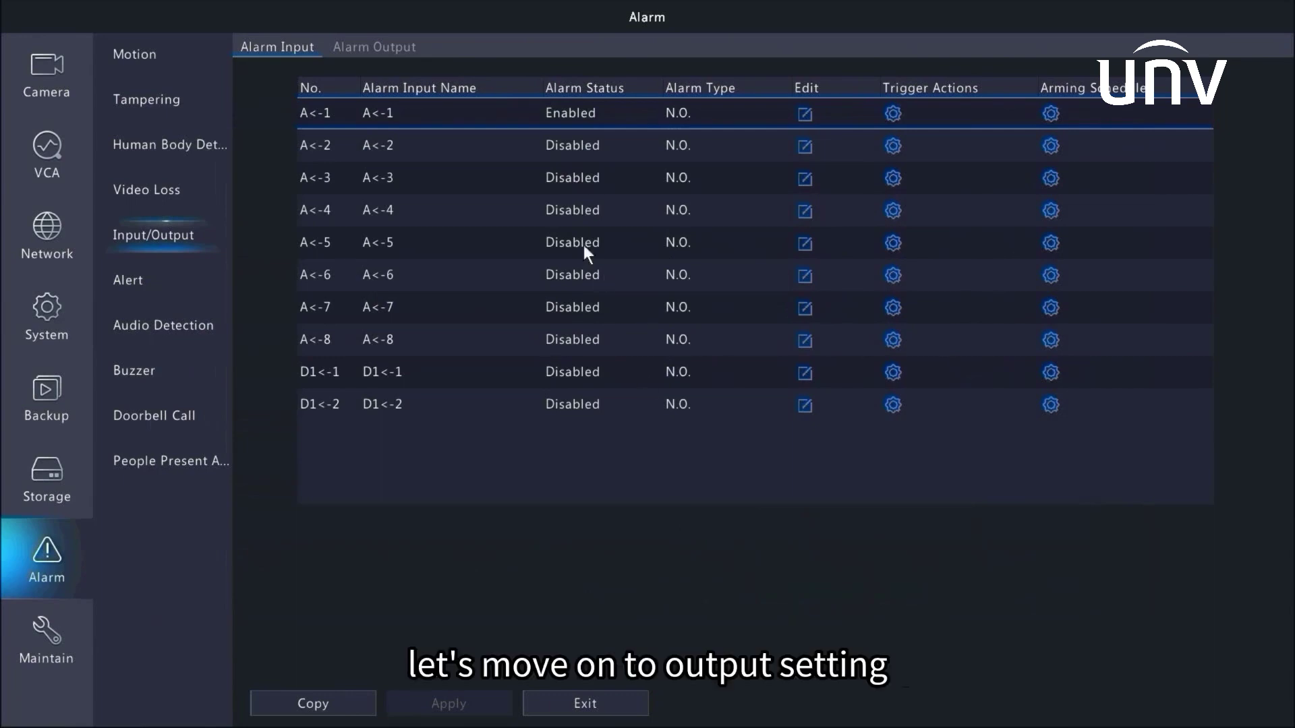
pyautogui.click(397, 46)
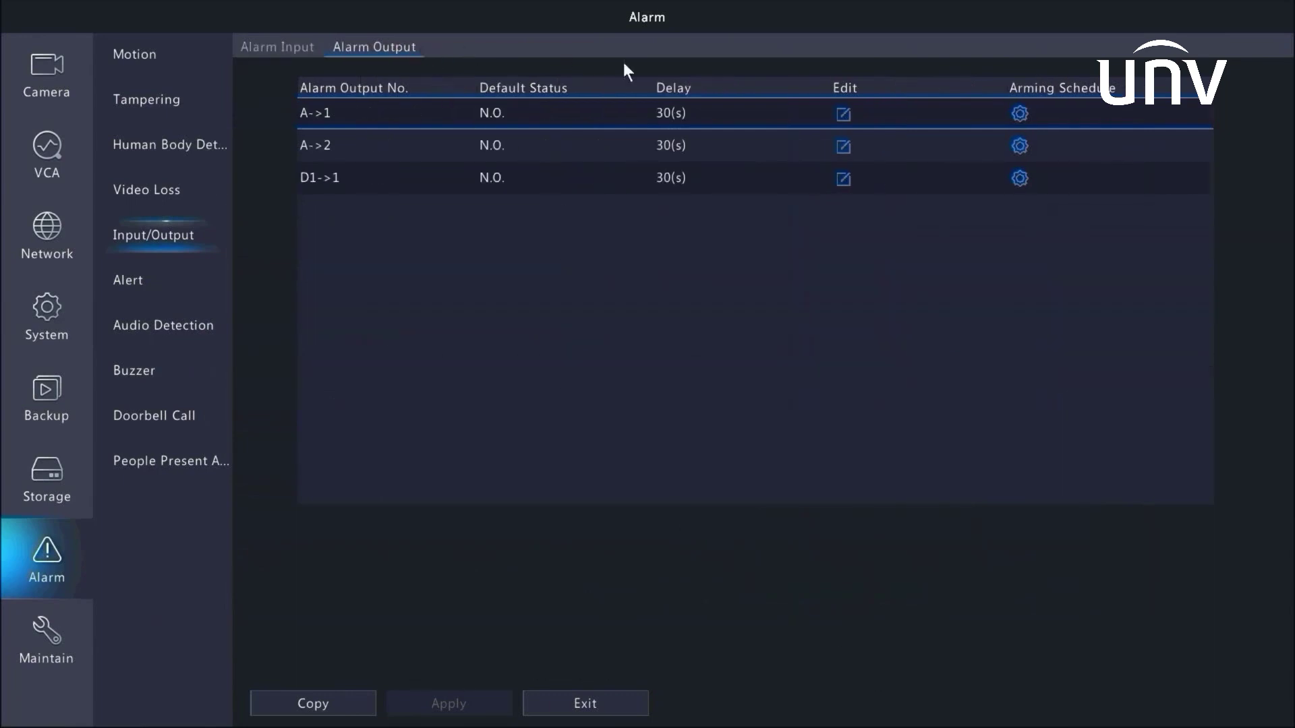
# - Edit alarm output A->1, keeping default status N.O. and entering a 3600-second delay
pyautogui.click(842, 116)
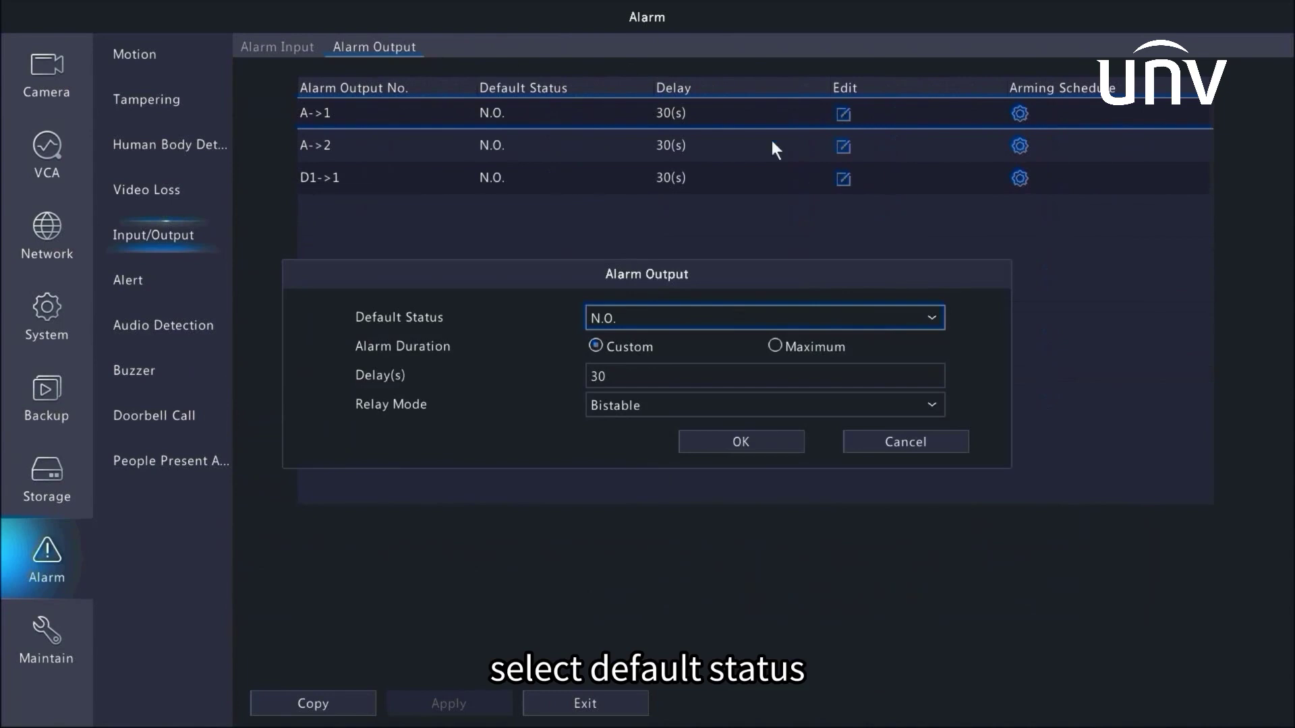
pyautogui.click(728, 315)
pyautogui.click(731, 315)
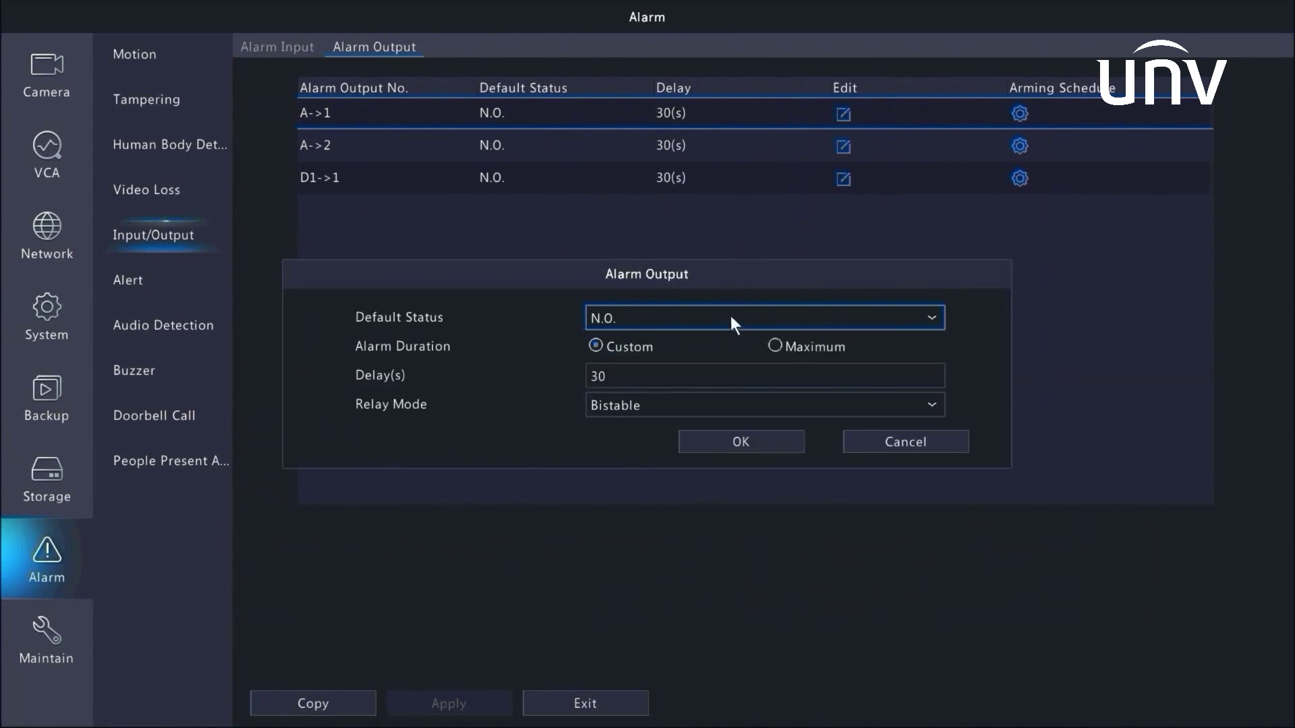
pyautogui.click(788, 375)
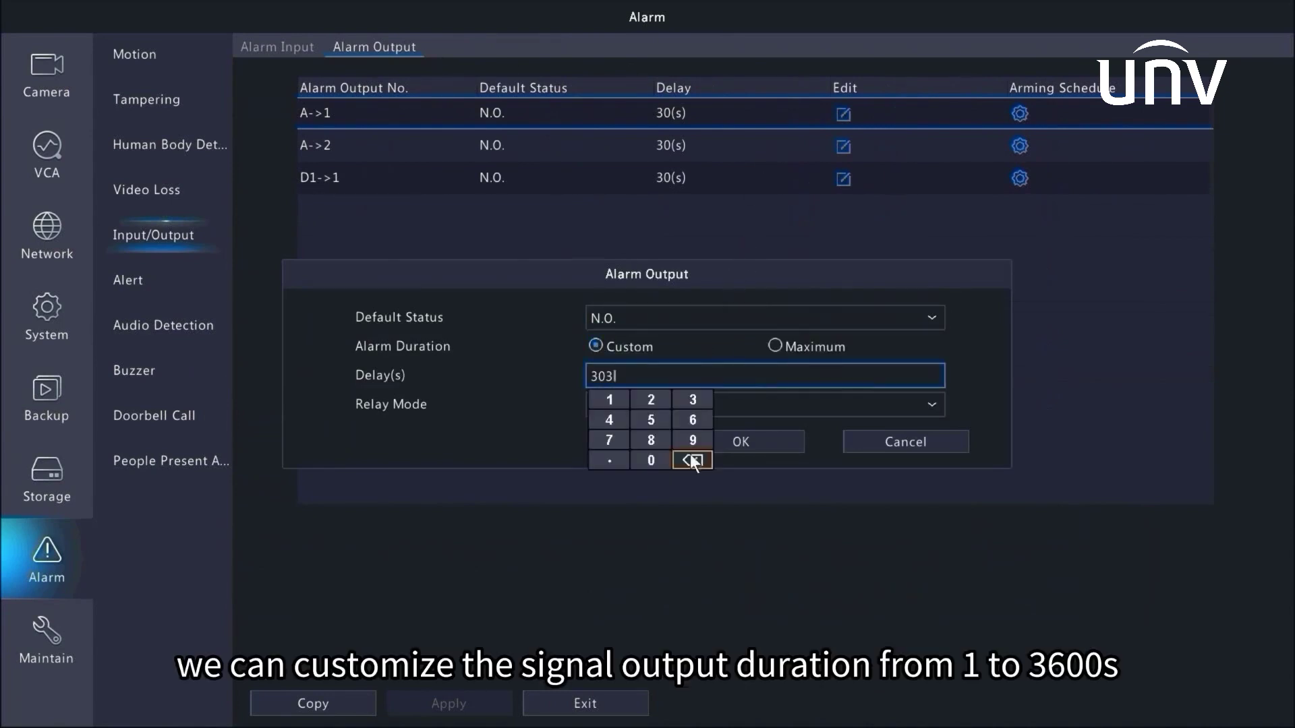
pyautogui.click(691, 462)
pyautogui.click(691, 414)
pyautogui.click(651, 459)
pyautogui.click(651, 458)
pyautogui.click(726, 337)
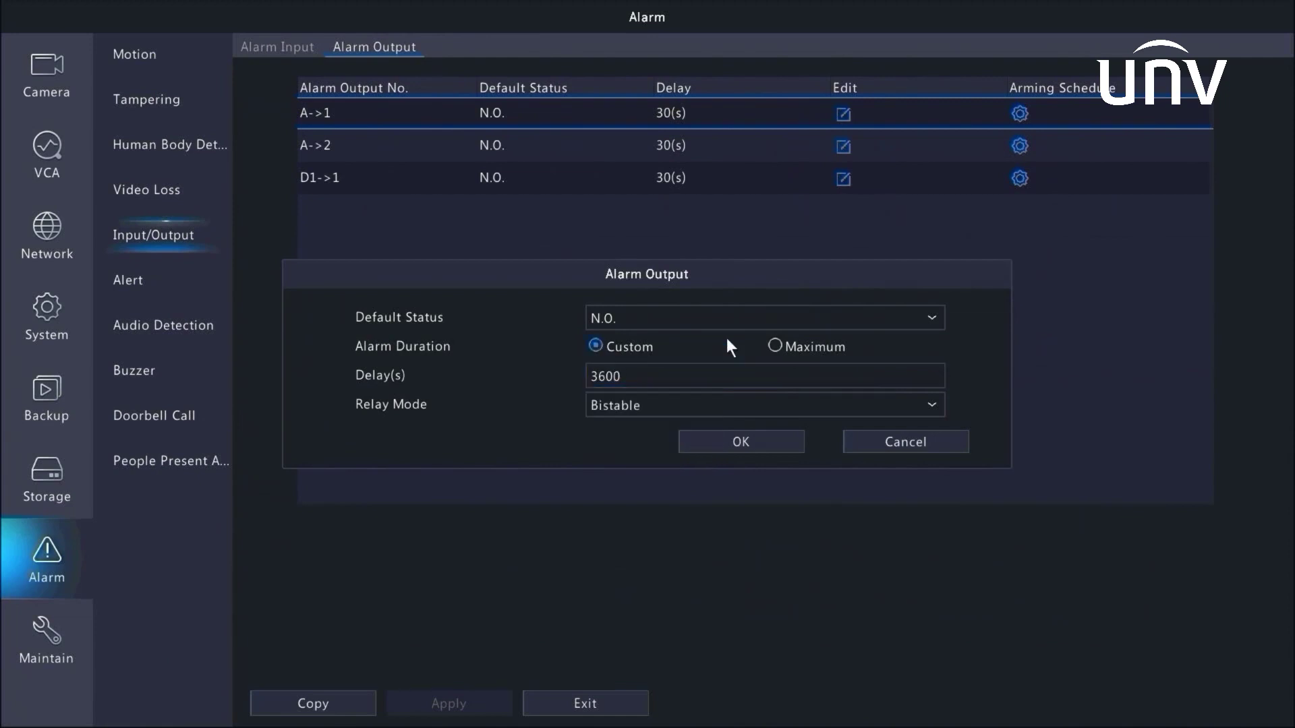
# - Set A->1's delay to Maximum with Bistable relay mode and save it
pyautogui.click(773, 345)
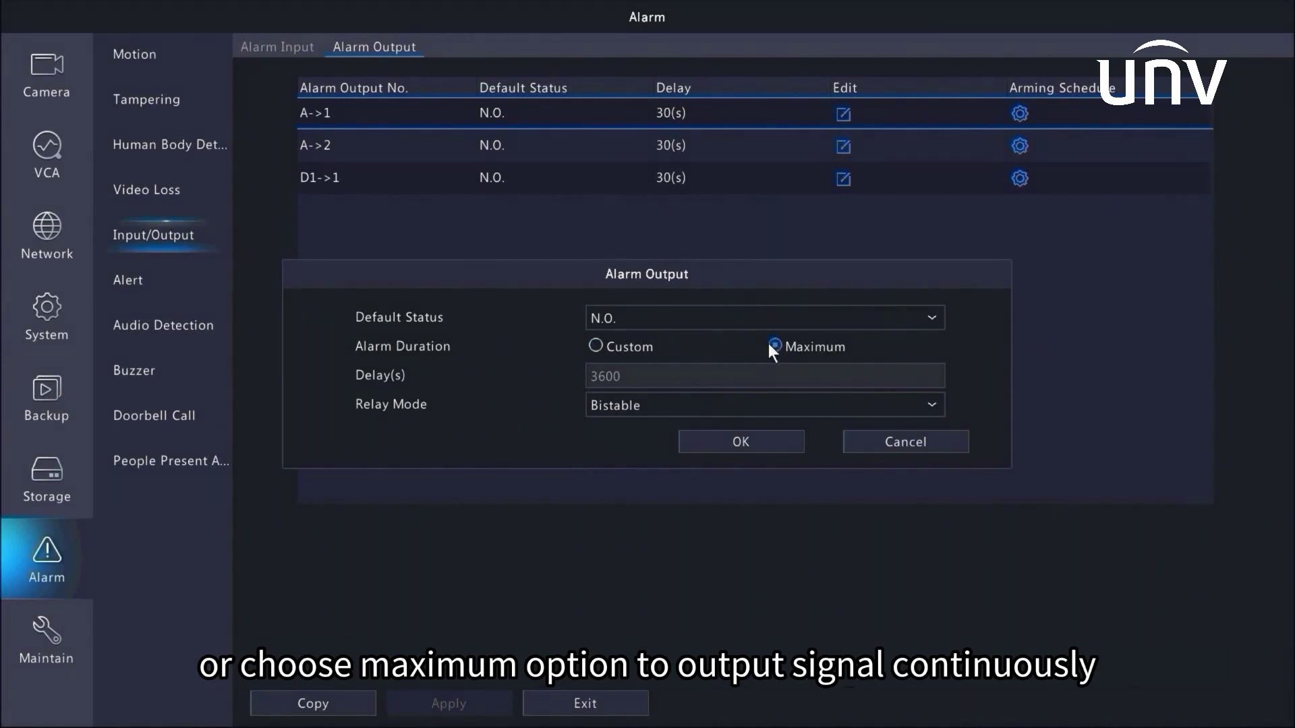
pyautogui.click(768, 410)
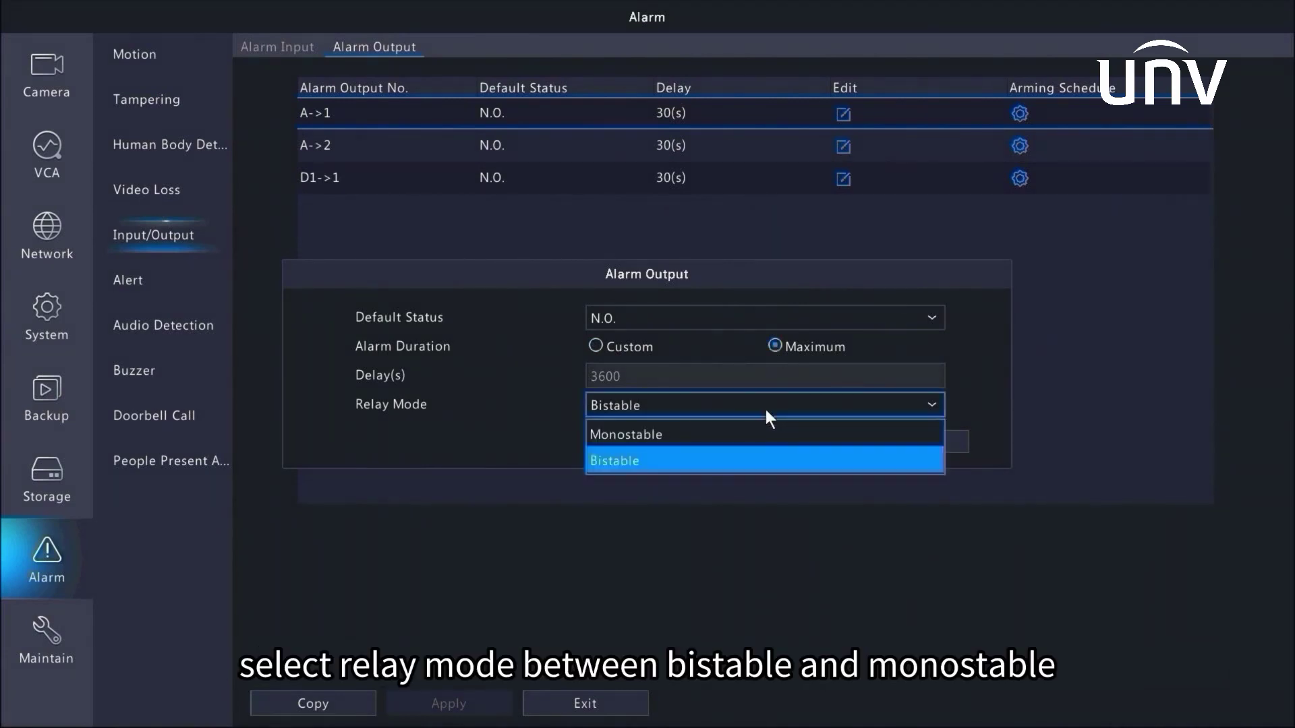
pyautogui.click(746, 454)
pyautogui.click(762, 446)
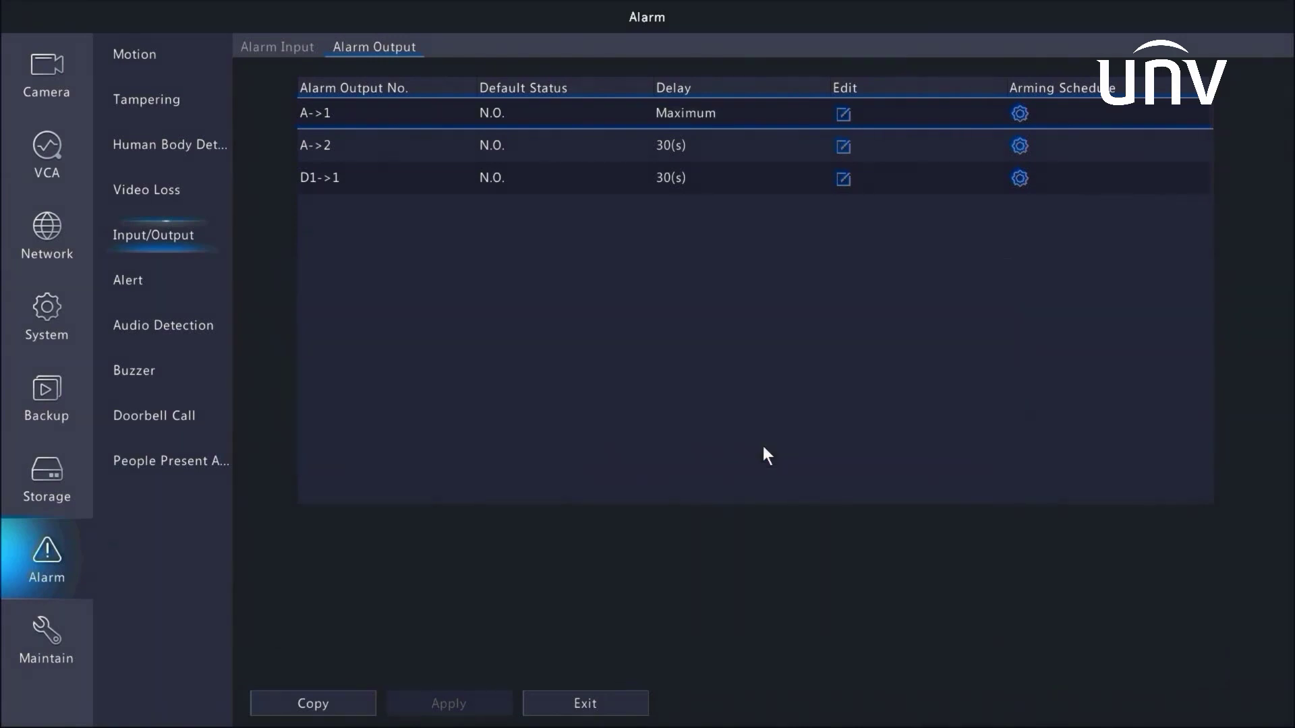
pyautogui.click(173, 285)
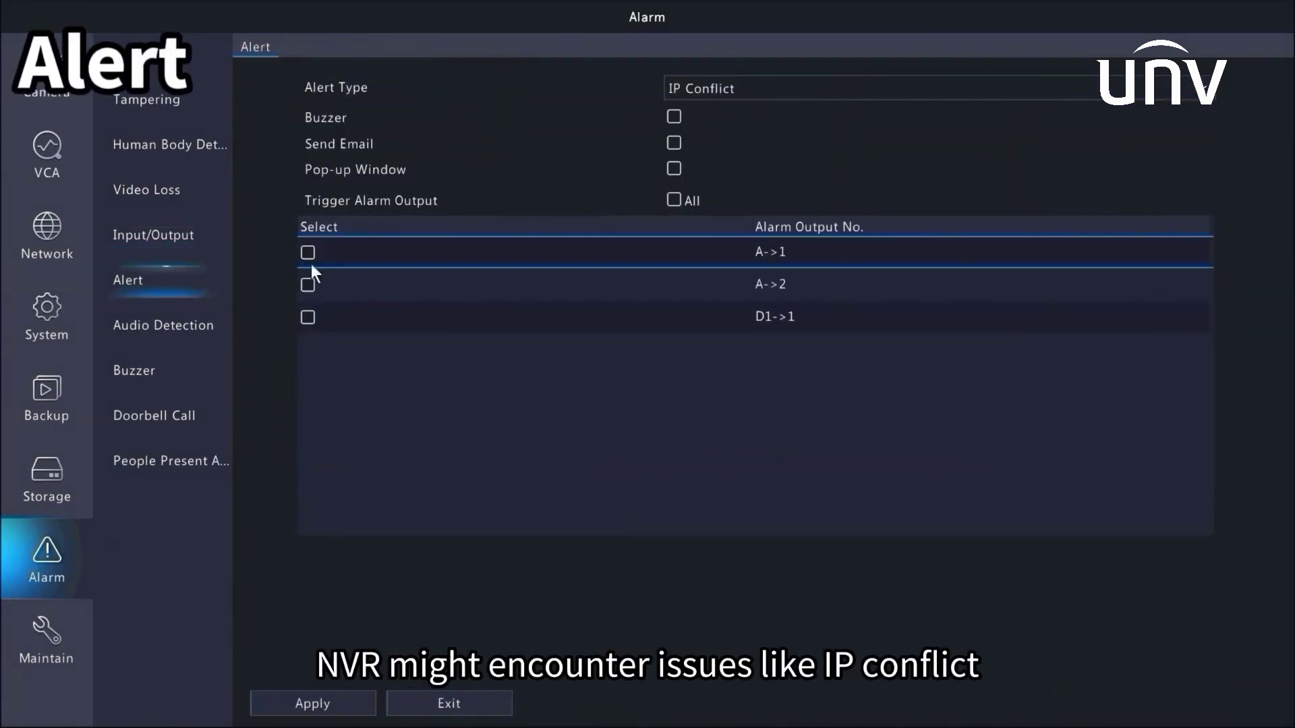
# - For the IP Conflict alert, enable the buzzer and alarm output A->1, and apply
pyautogui.click(746, 88)
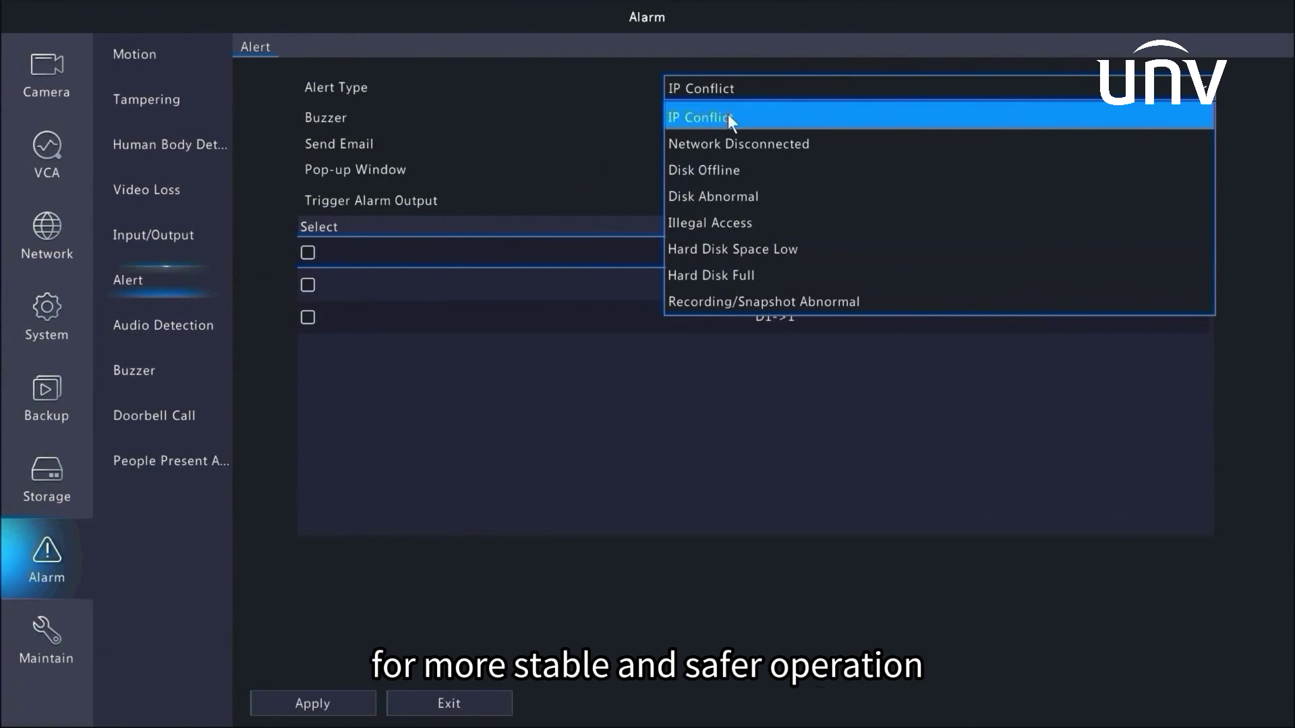
pyautogui.click(727, 114)
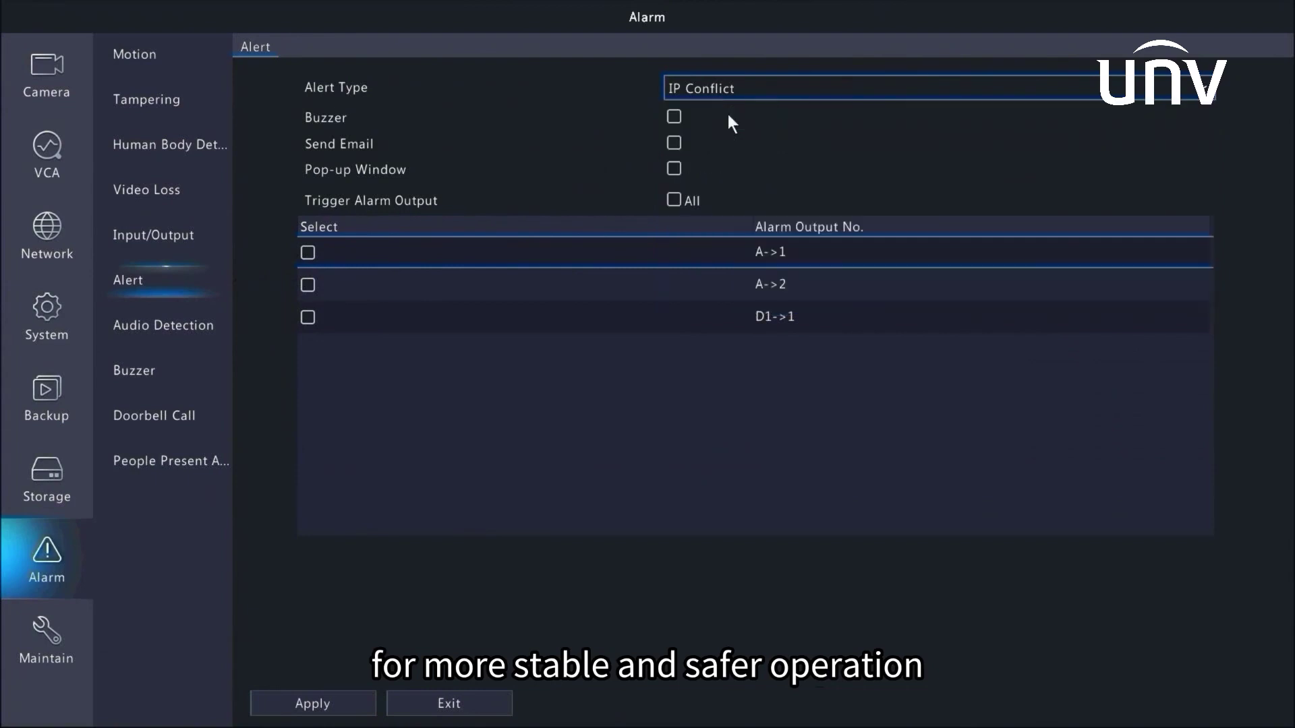
pyautogui.click(673, 116)
pyautogui.click(314, 257)
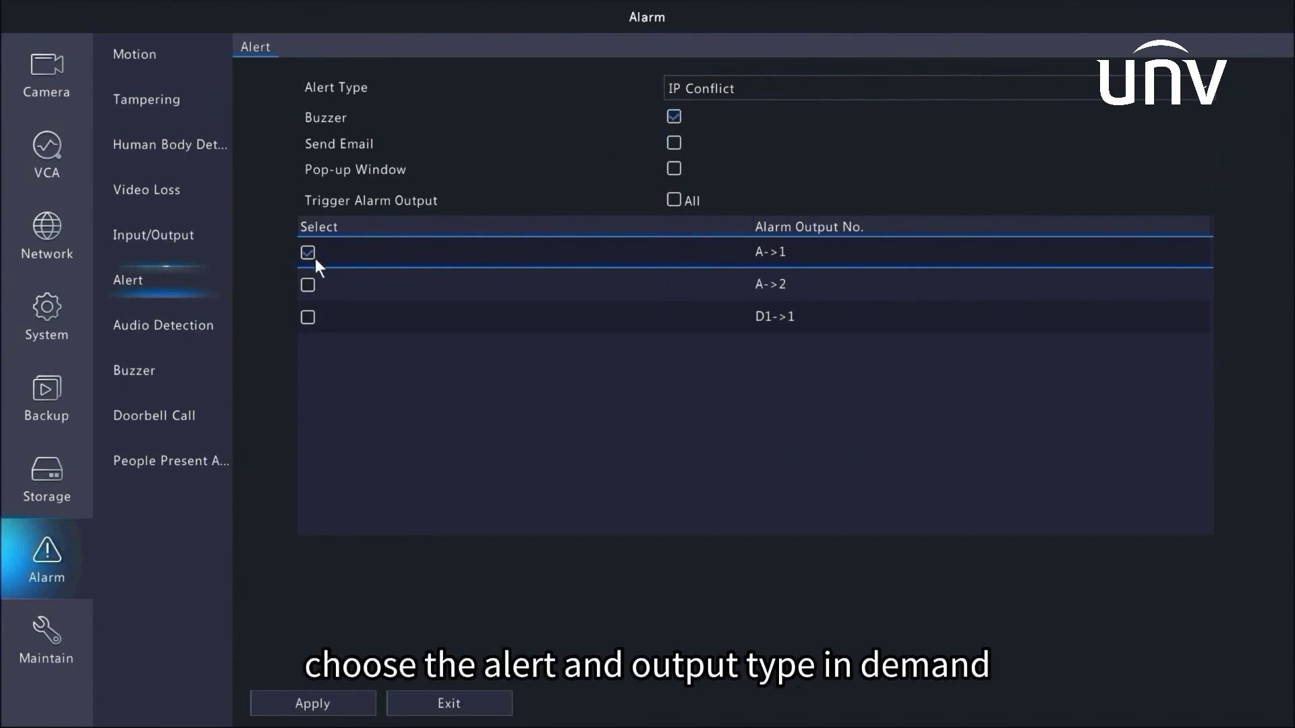
pyautogui.click(307, 713)
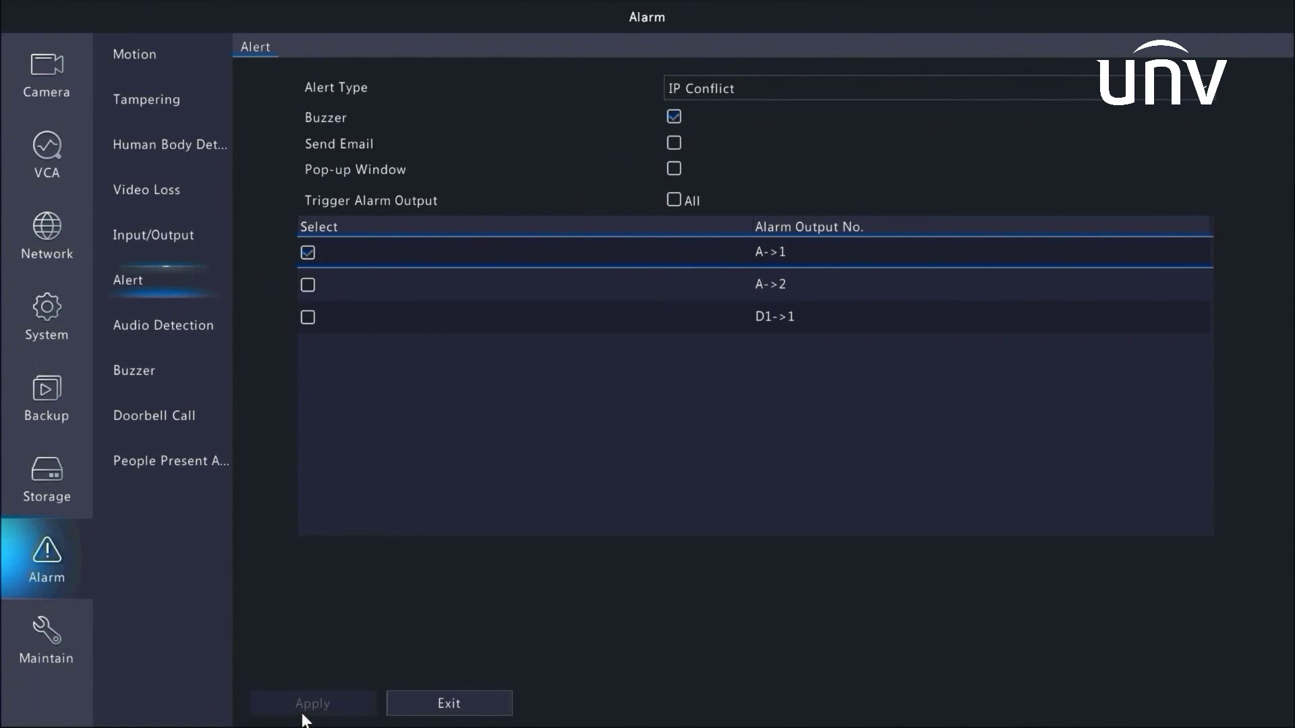
# - Enable audio detection on camera D1
pyautogui.click(181, 325)
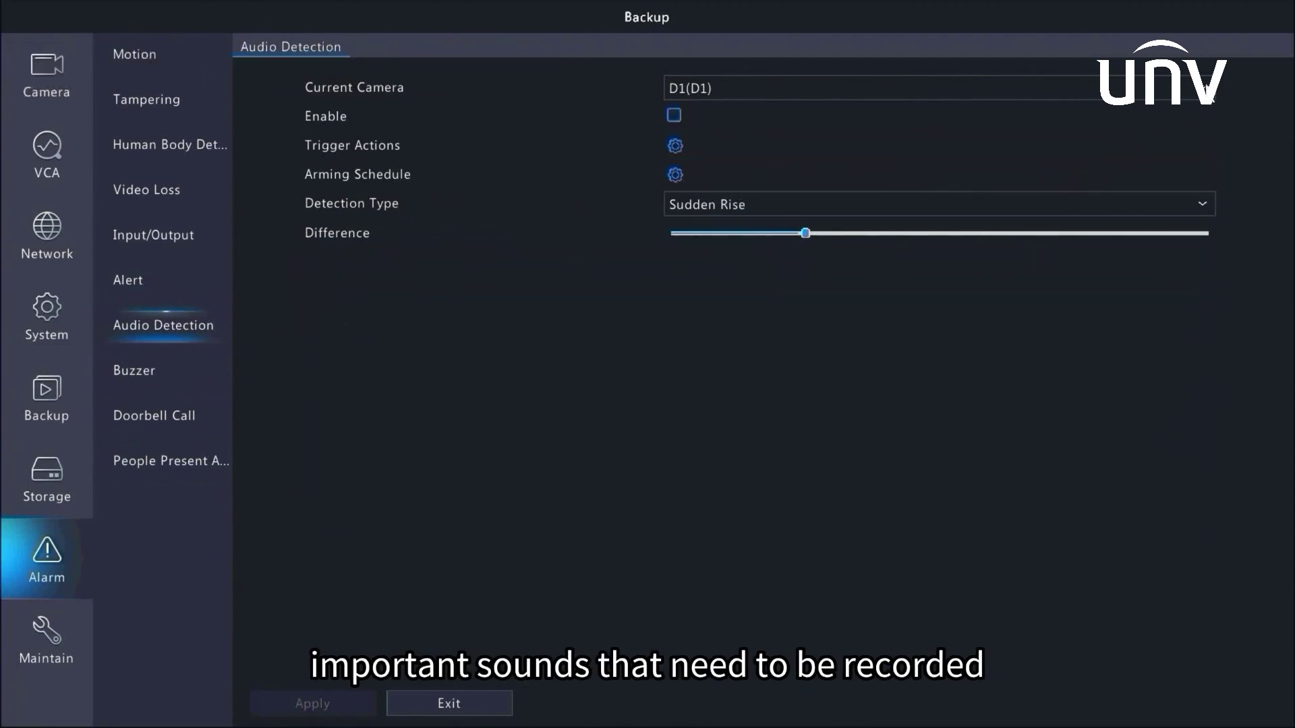
pyautogui.click(1157, 89)
pyautogui.click(1145, 122)
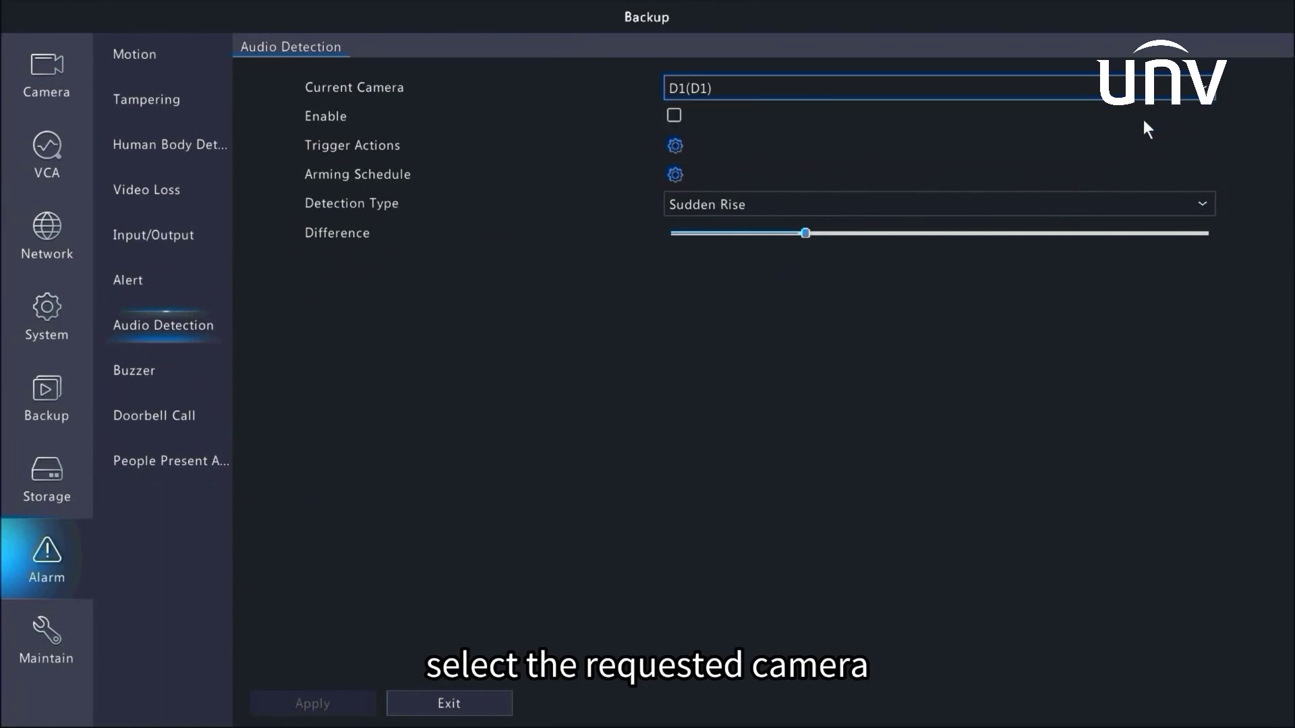
pyautogui.click(673, 116)
# - Set D1's audio alarm to sound the buzzer and preview D1, keeping the all-day schedule
pyautogui.click(1059, 140)
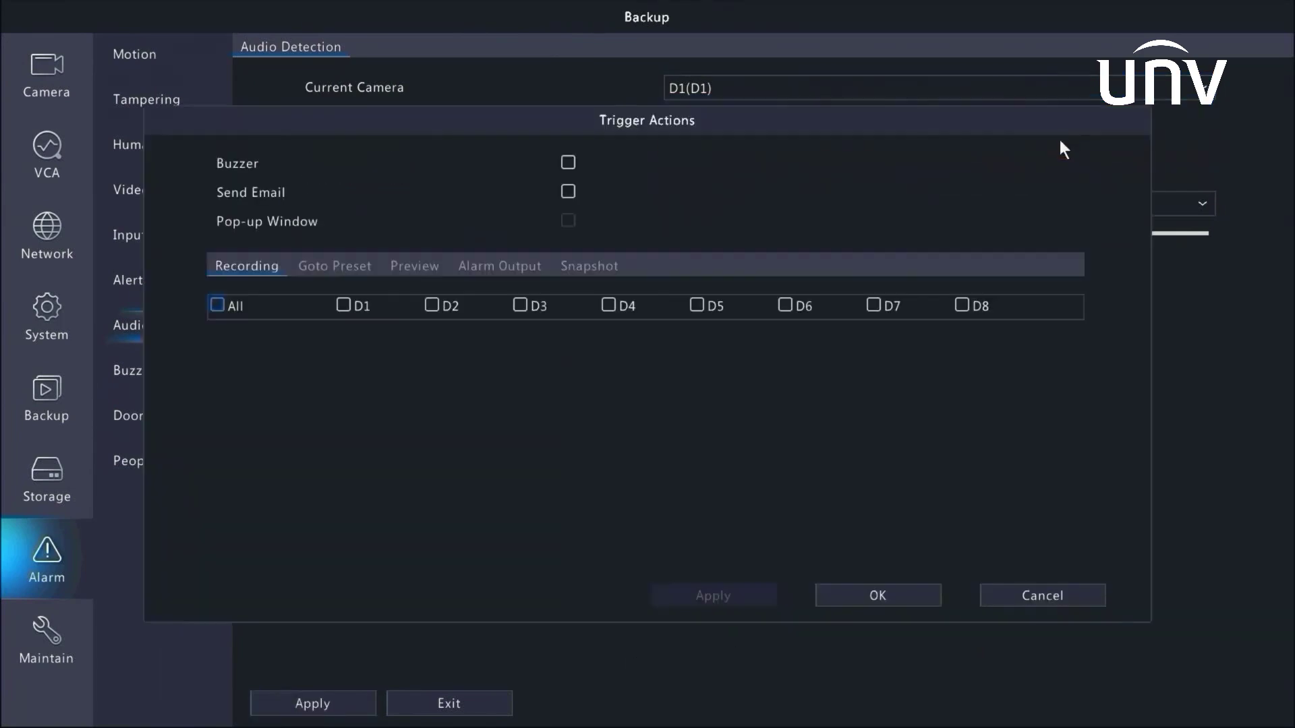
pyautogui.click(569, 162)
pyautogui.click(410, 265)
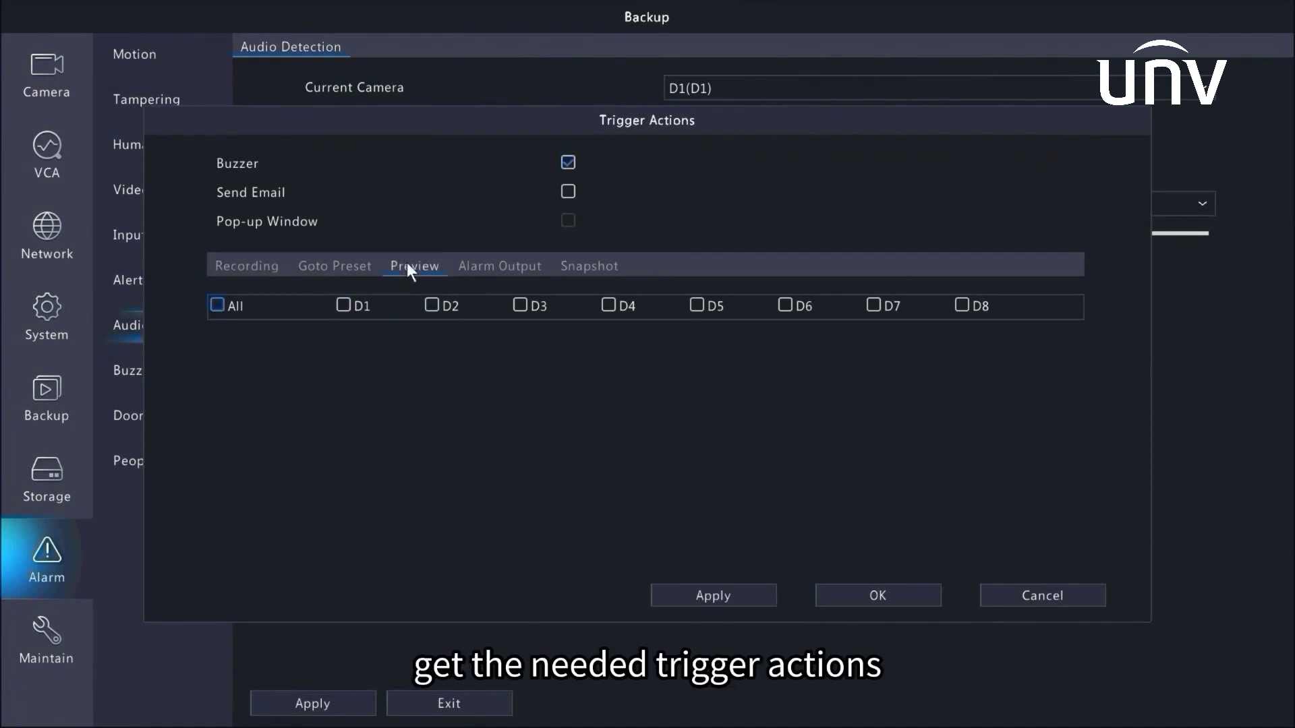
pyautogui.click(355, 305)
pyautogui.click(833, 603)
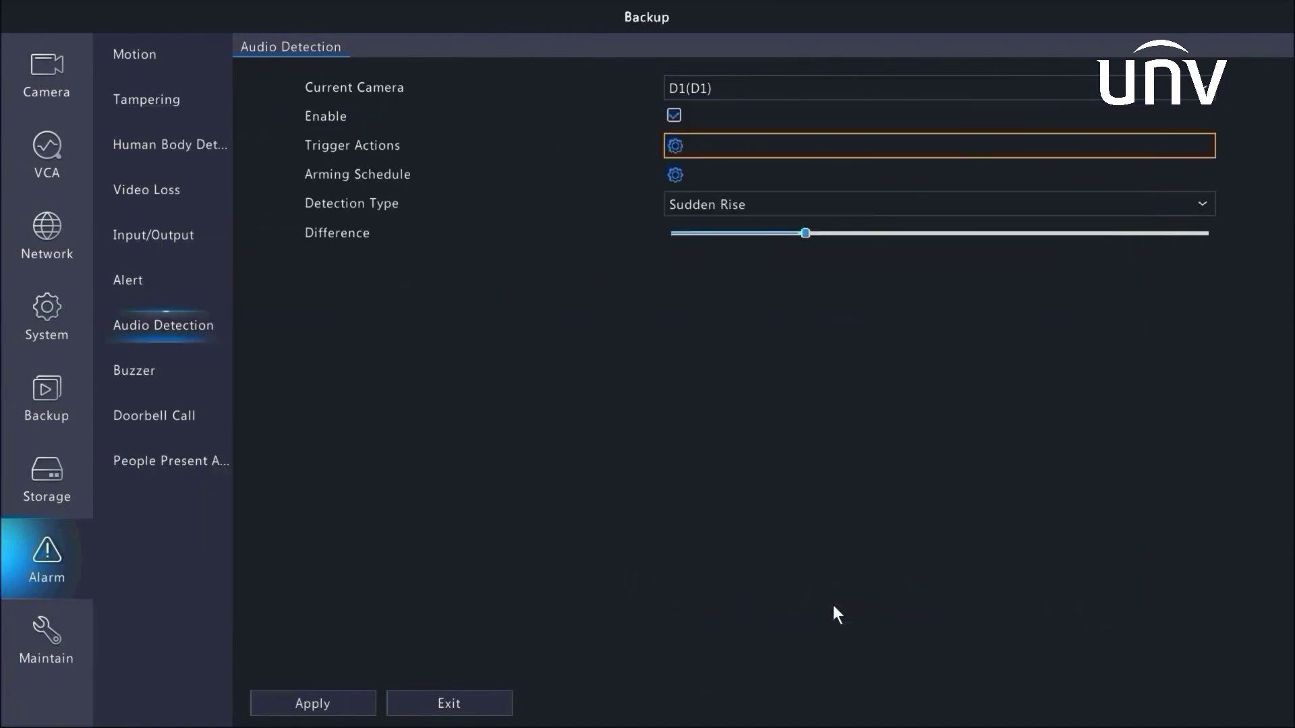
pyautogui.click(795, 180)
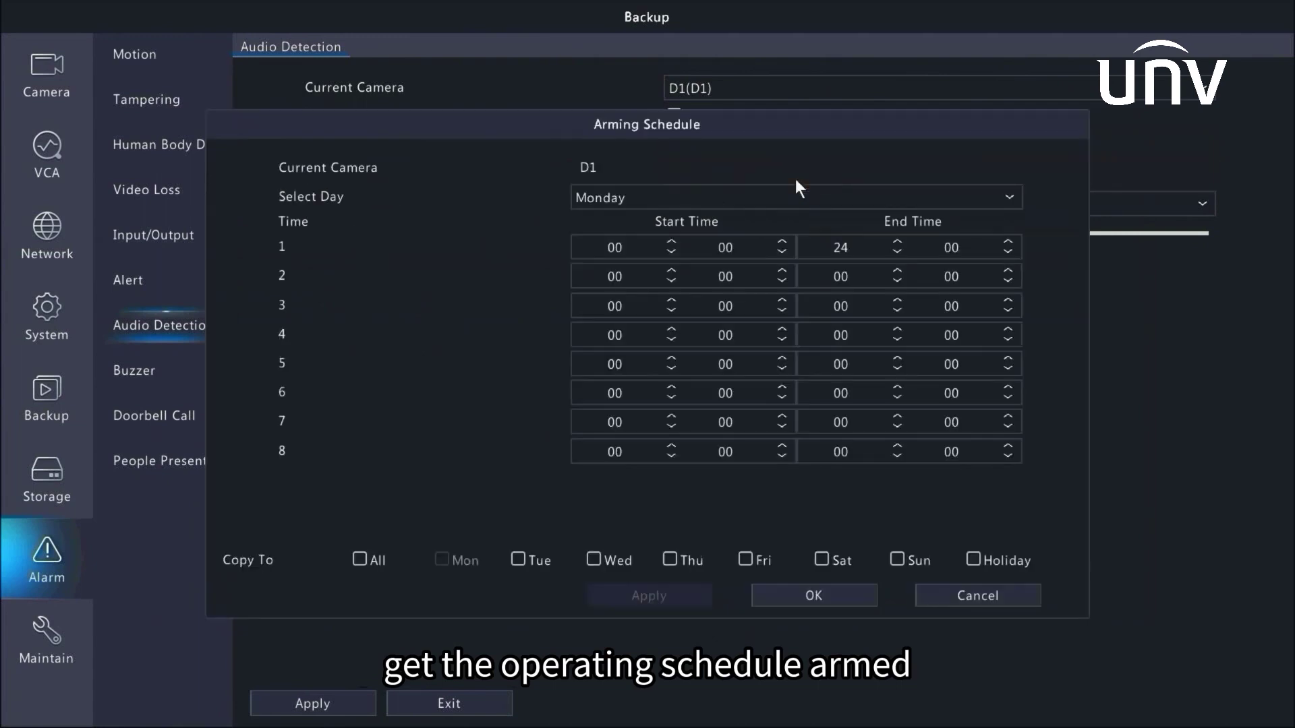
pyautogui.click(812, 596)
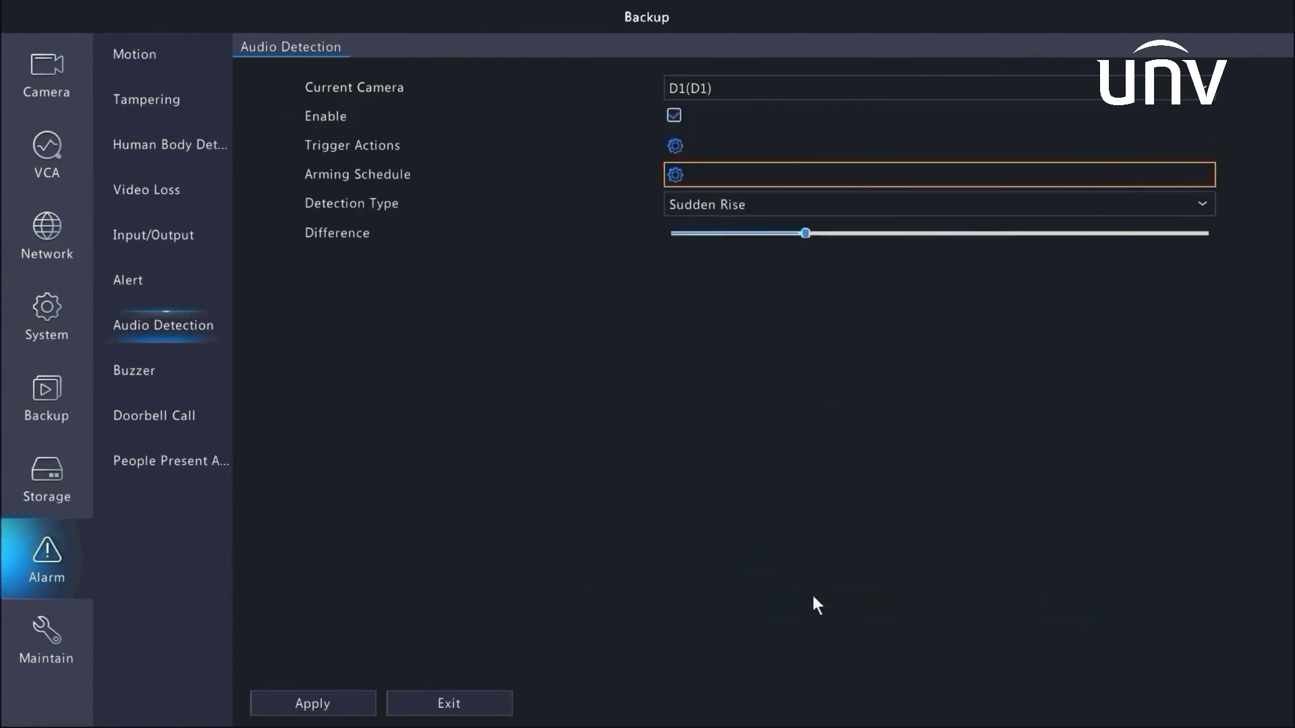
# - Use the Threshold detection type for camera D1's audio alarm, set it near 275, and apply
pyautogui.click(773, 206)
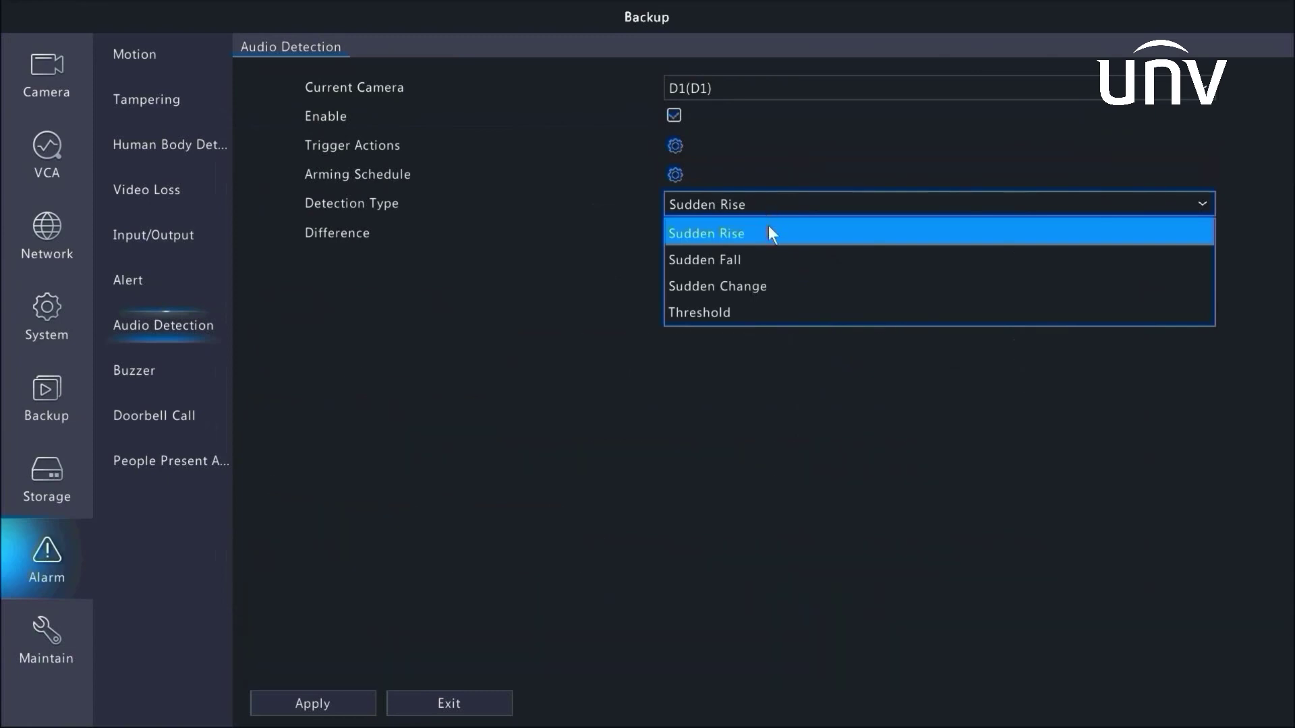
pyautogui.click(770, 259)
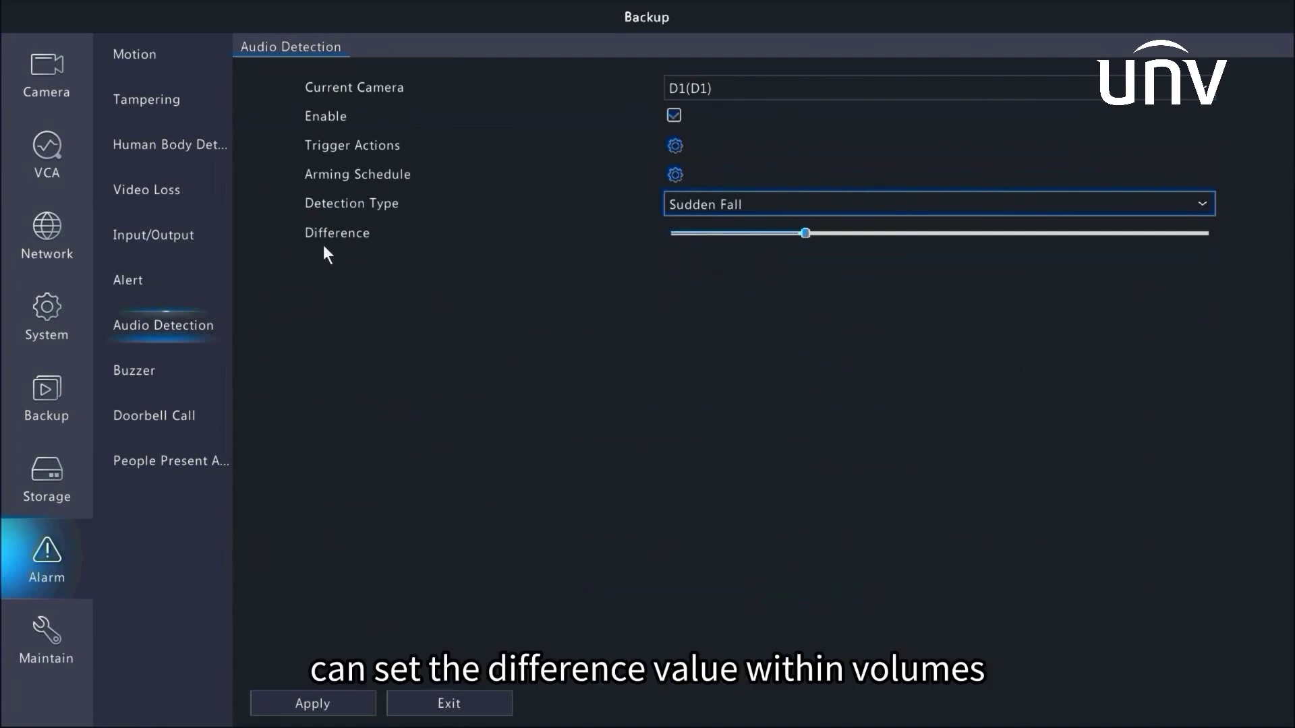
pyautogui.click(746, 202)
pyautogui.click(702, 310)
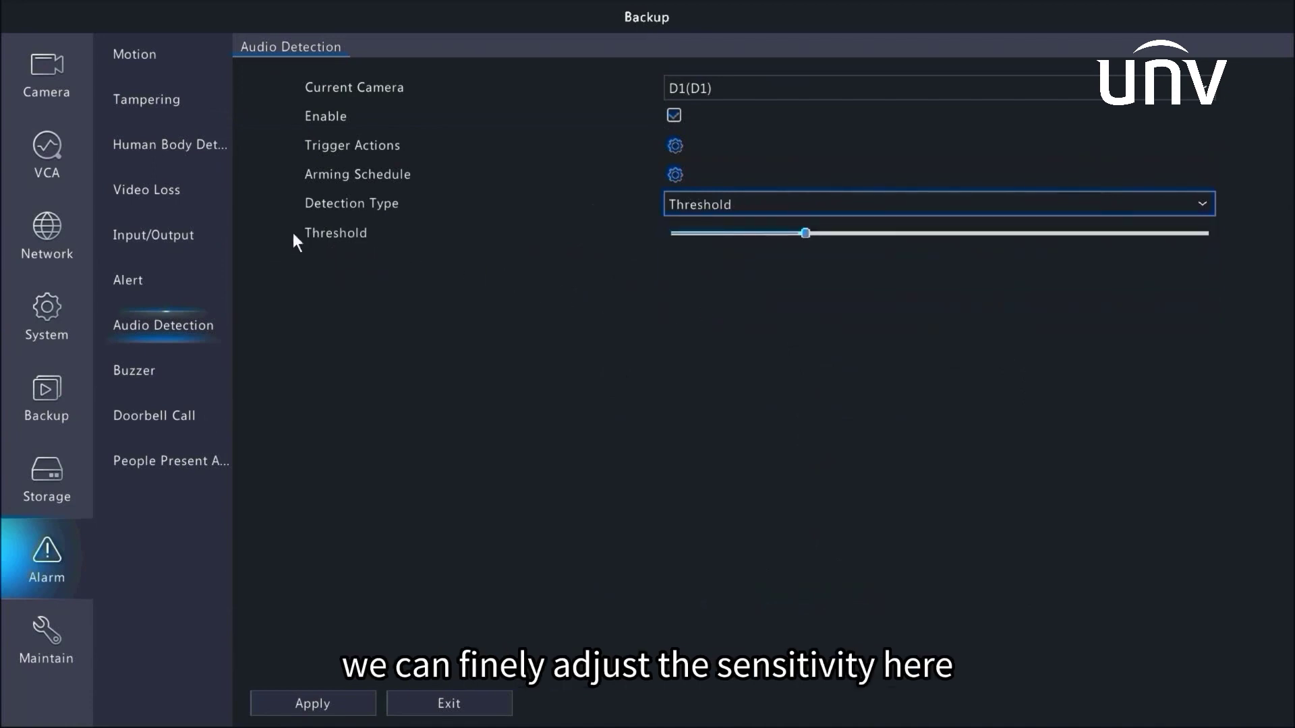
pyautogui.click(813, 233)
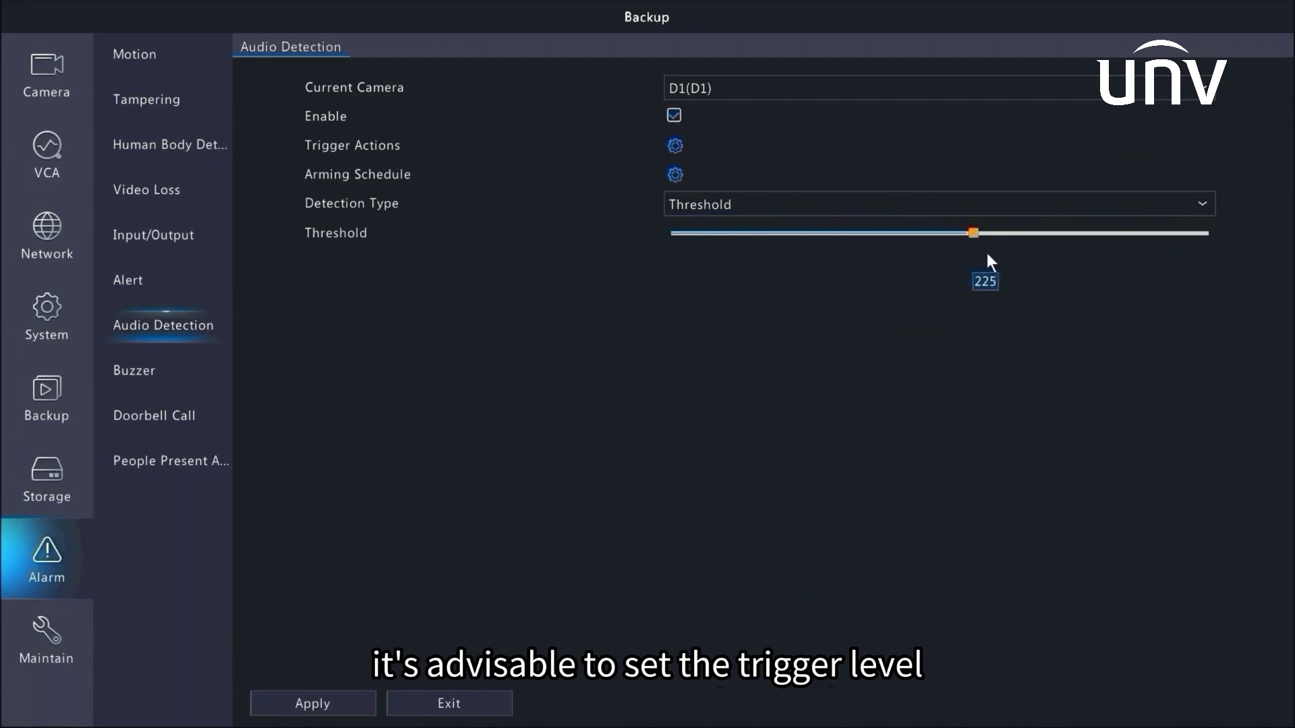
pyautogui.moveTo(988, 254); pyautogui.dragTo(1046, 269)
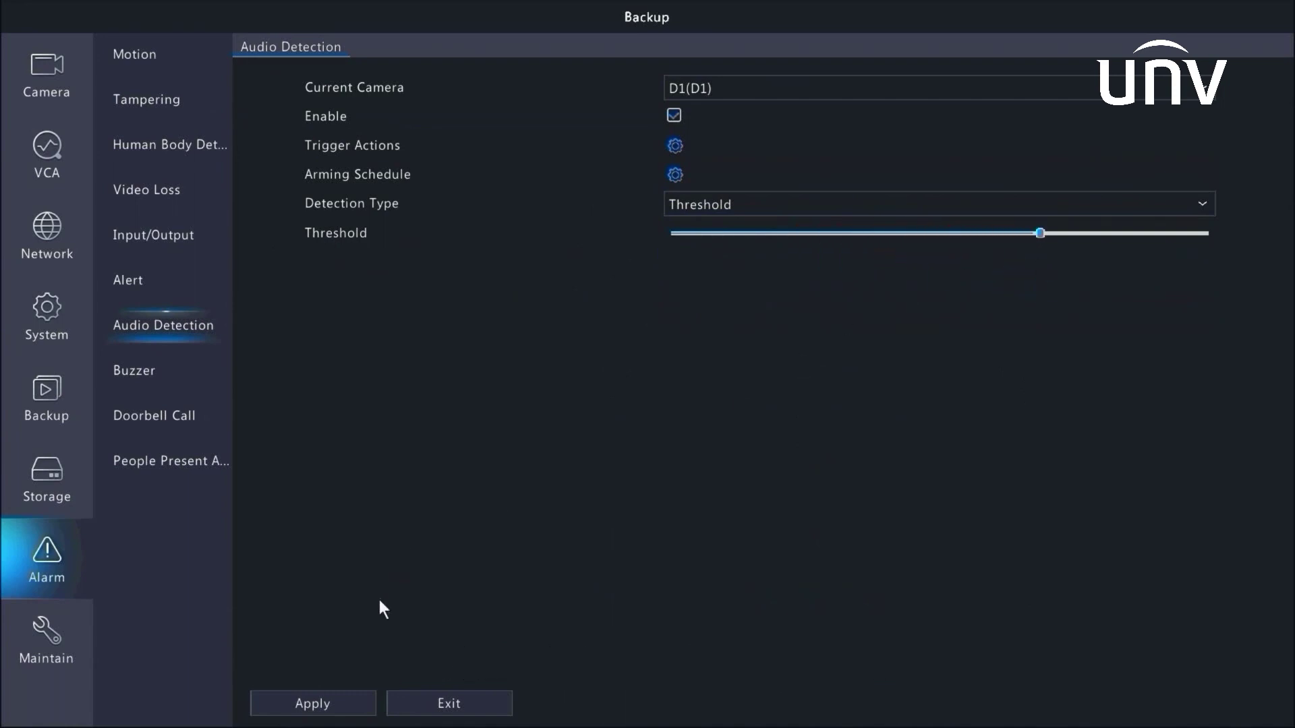
pyautogui.click(352, 710)
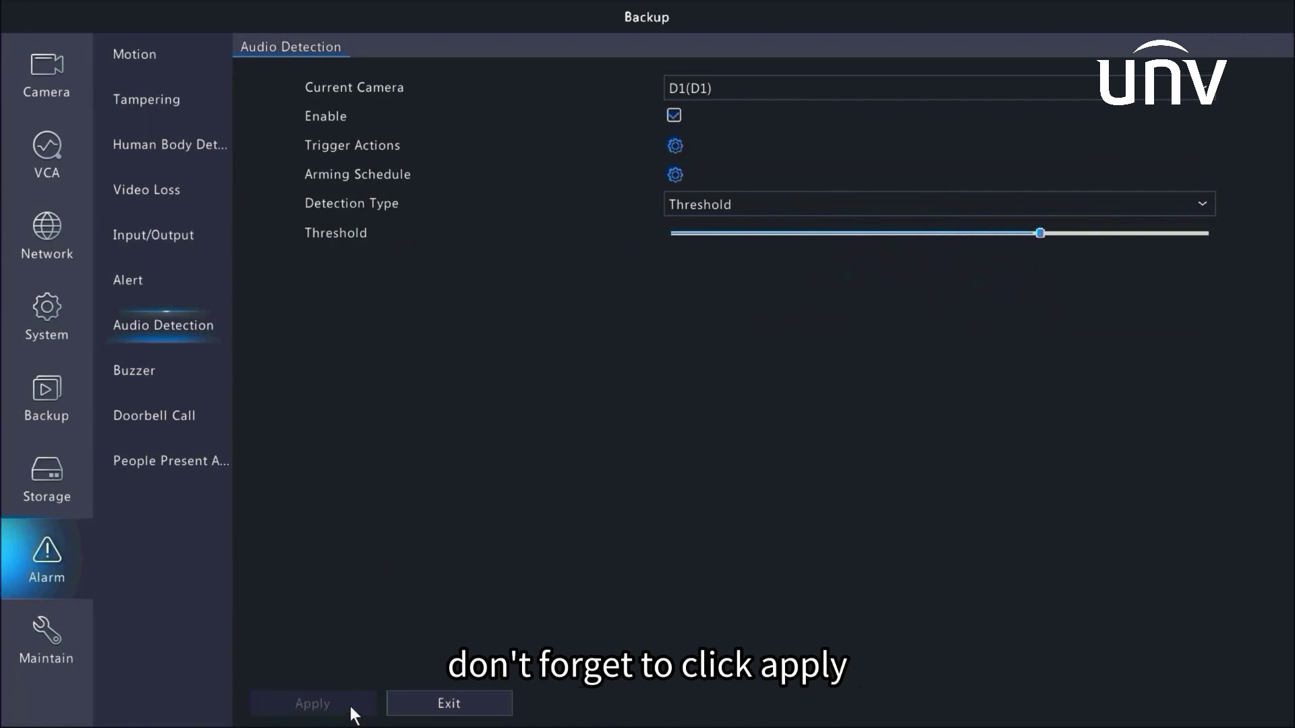
# - Replace the buzzer's 30-second Custom duration with 600 seconds and apply
pyautogui.click(163, 378)
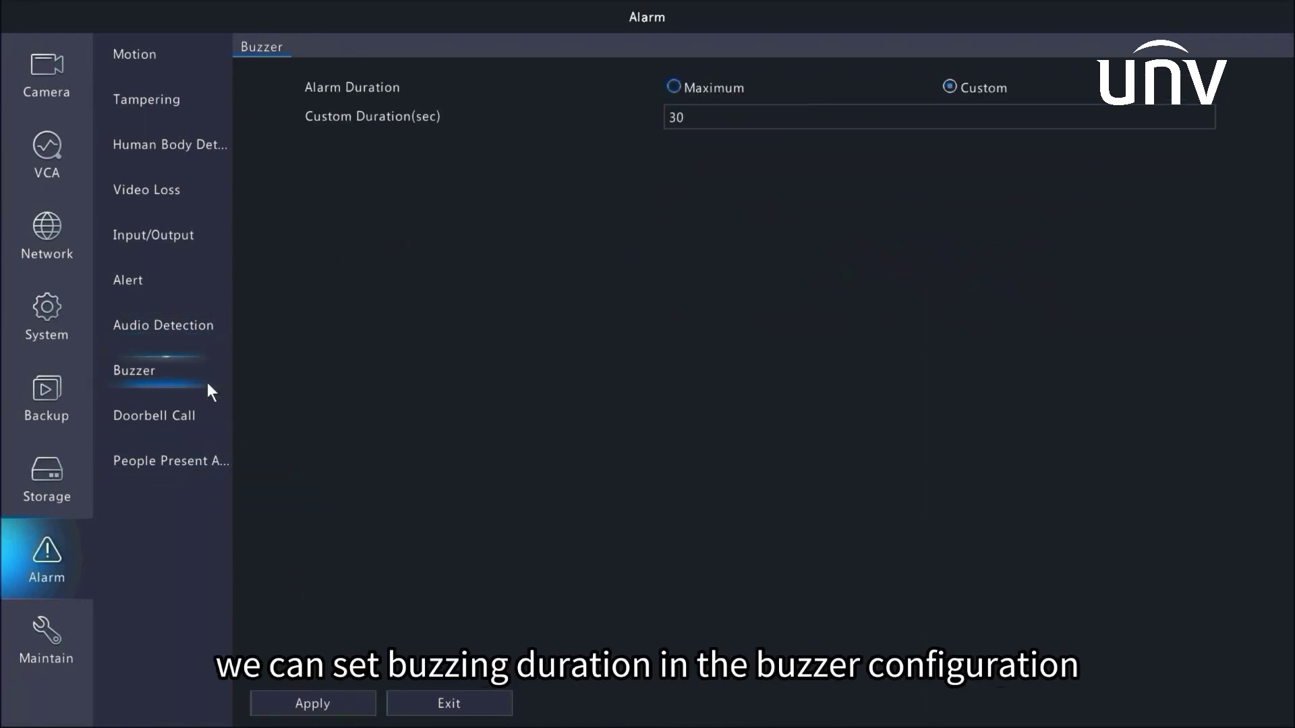
pyautogui.click(674, 86)
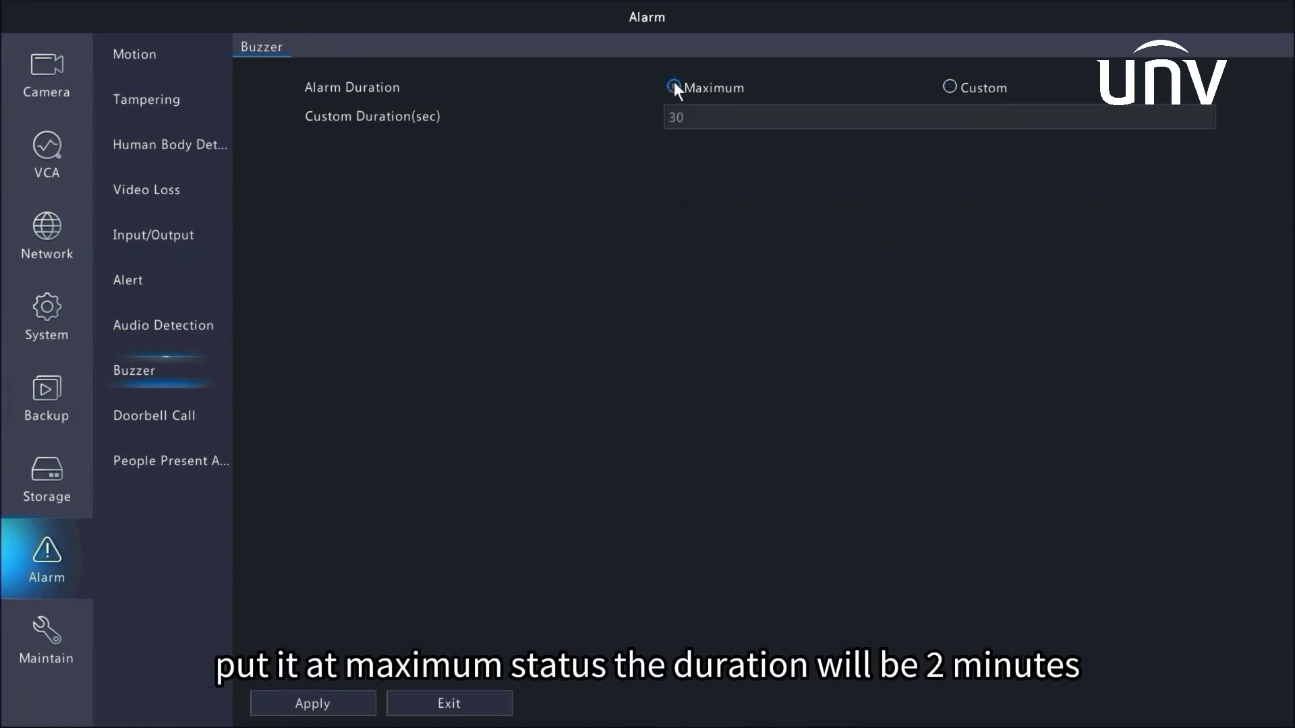
pyautogui.click(957, 91)
pyautogui.click(735, 116)
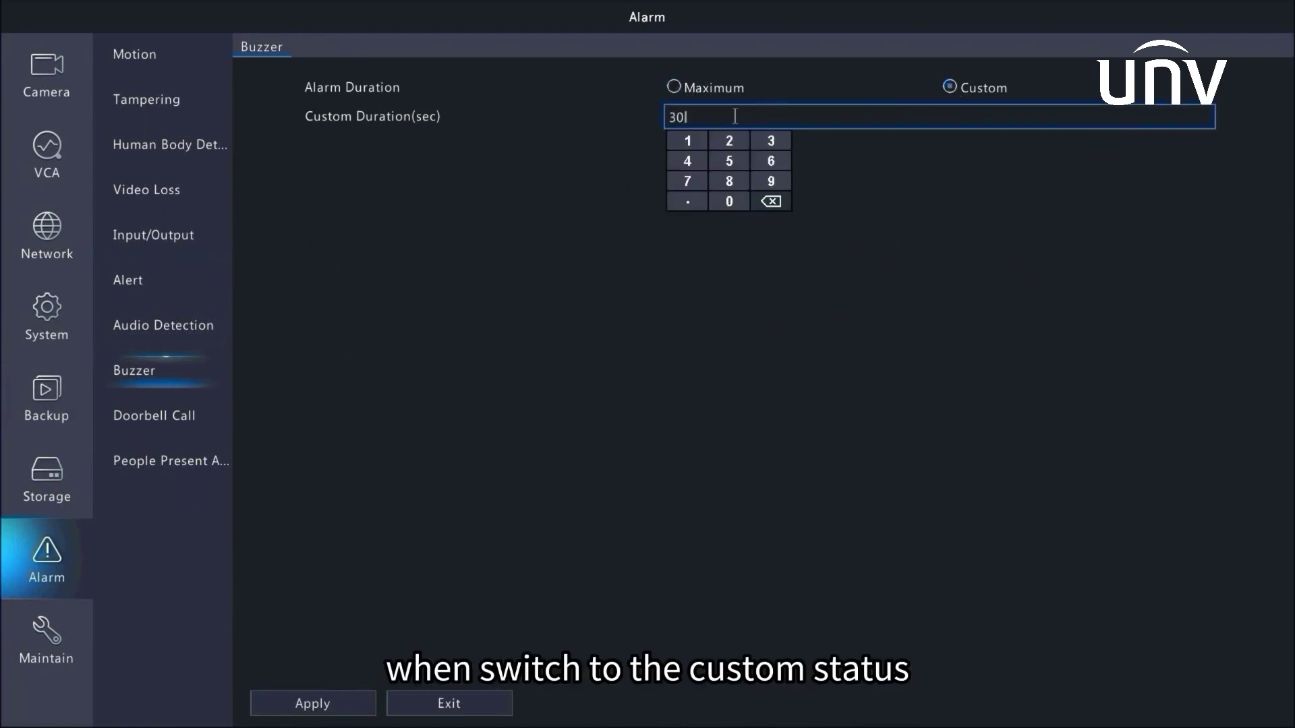
pyautogui.click(762, 201)
pyautogui.click(763, 201)
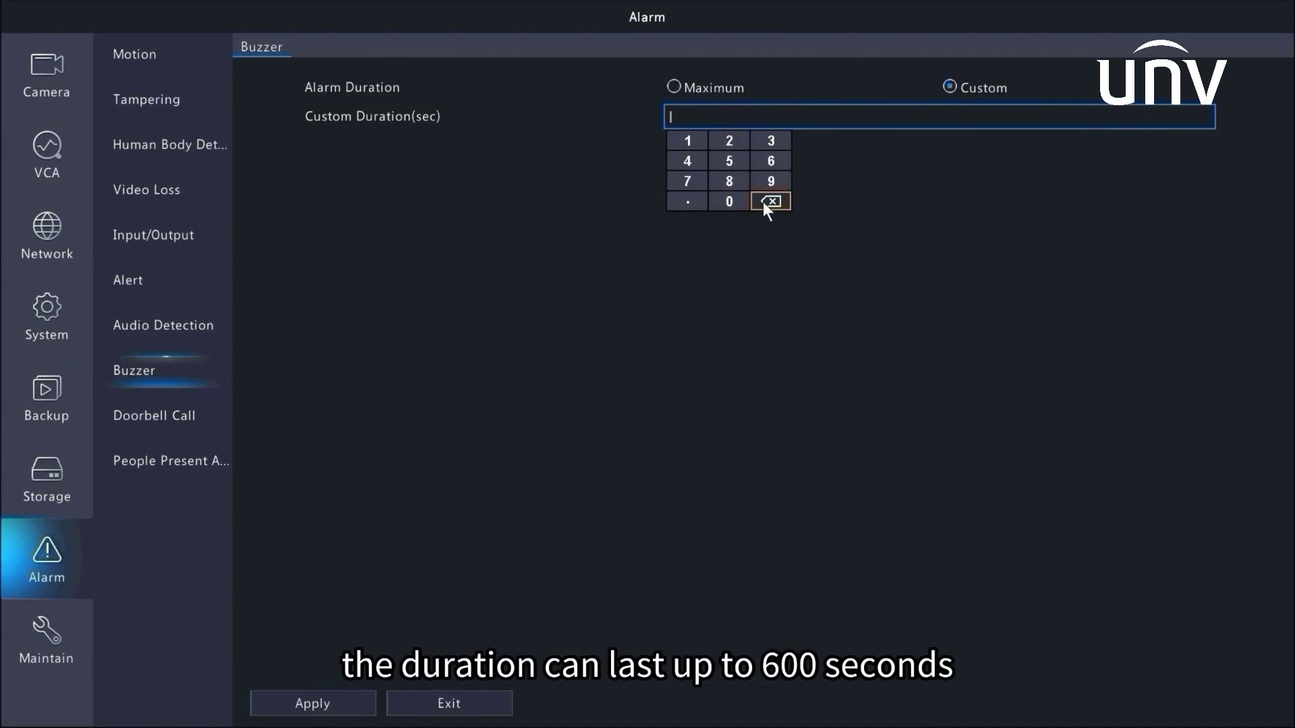
pyautogui.click(764, 160)
pyautogui.click(727, 201)
pyautogui.click(727, 201)
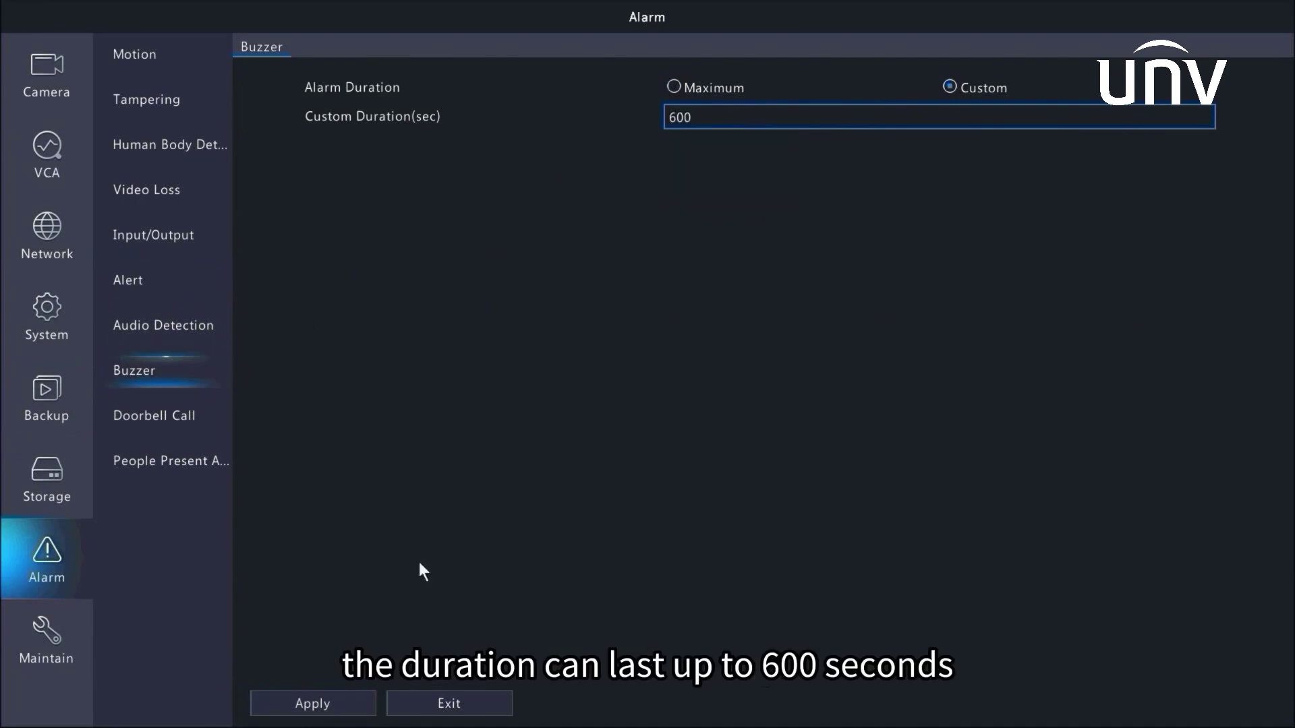
pyautogui.click(358, 703)
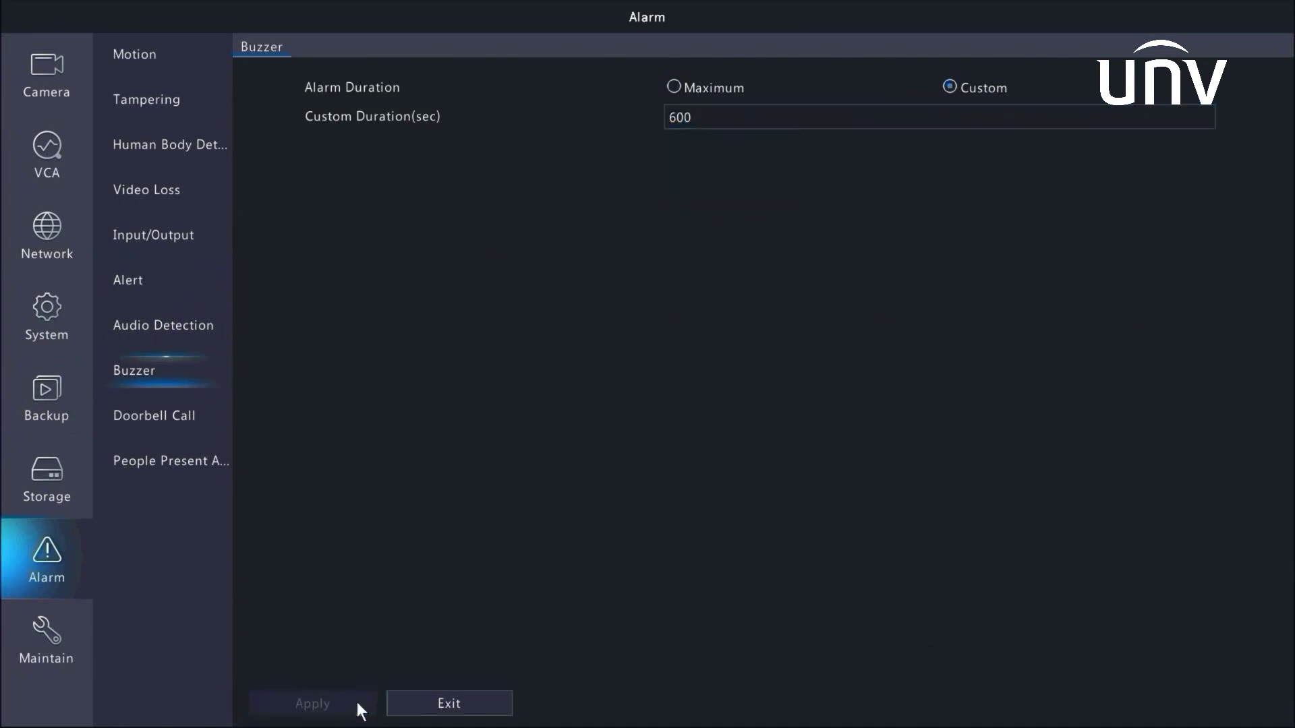
# - Open the People Present Alarm page for camera All, keeping the threshold at 1
pyautogui.click(207, 470)
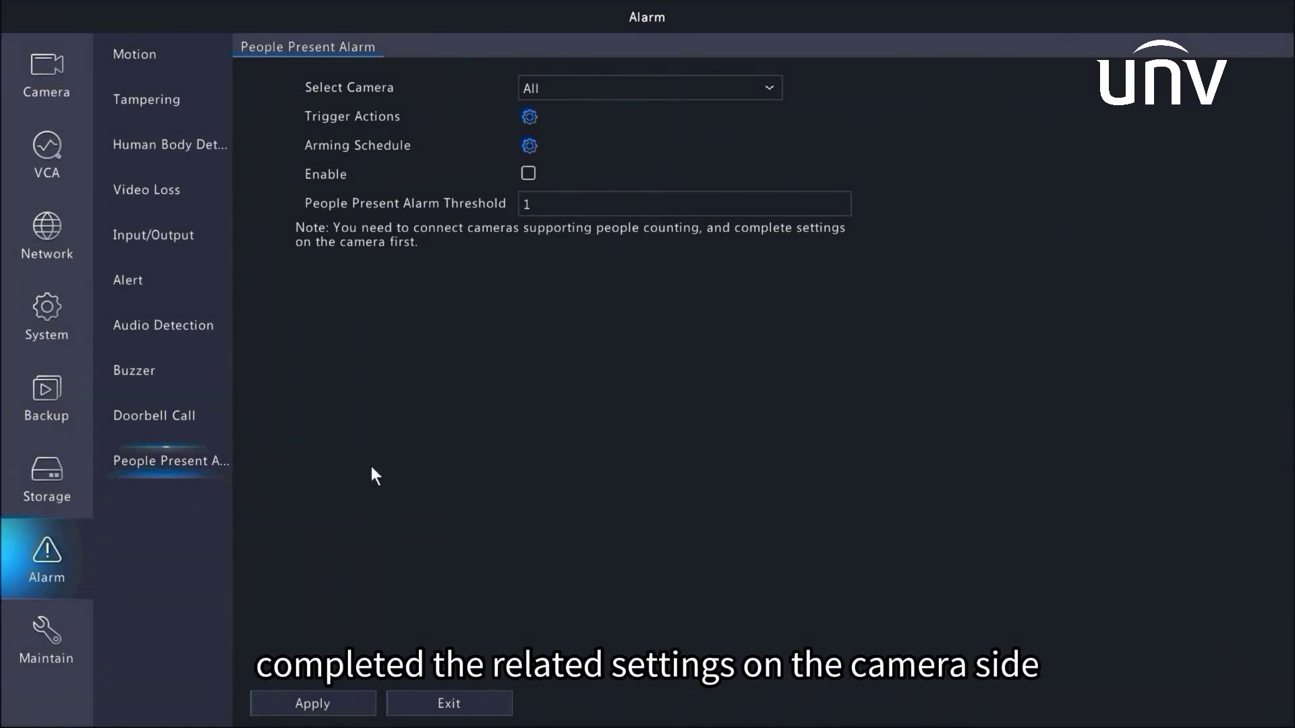
pyautogui.click(538, 203)
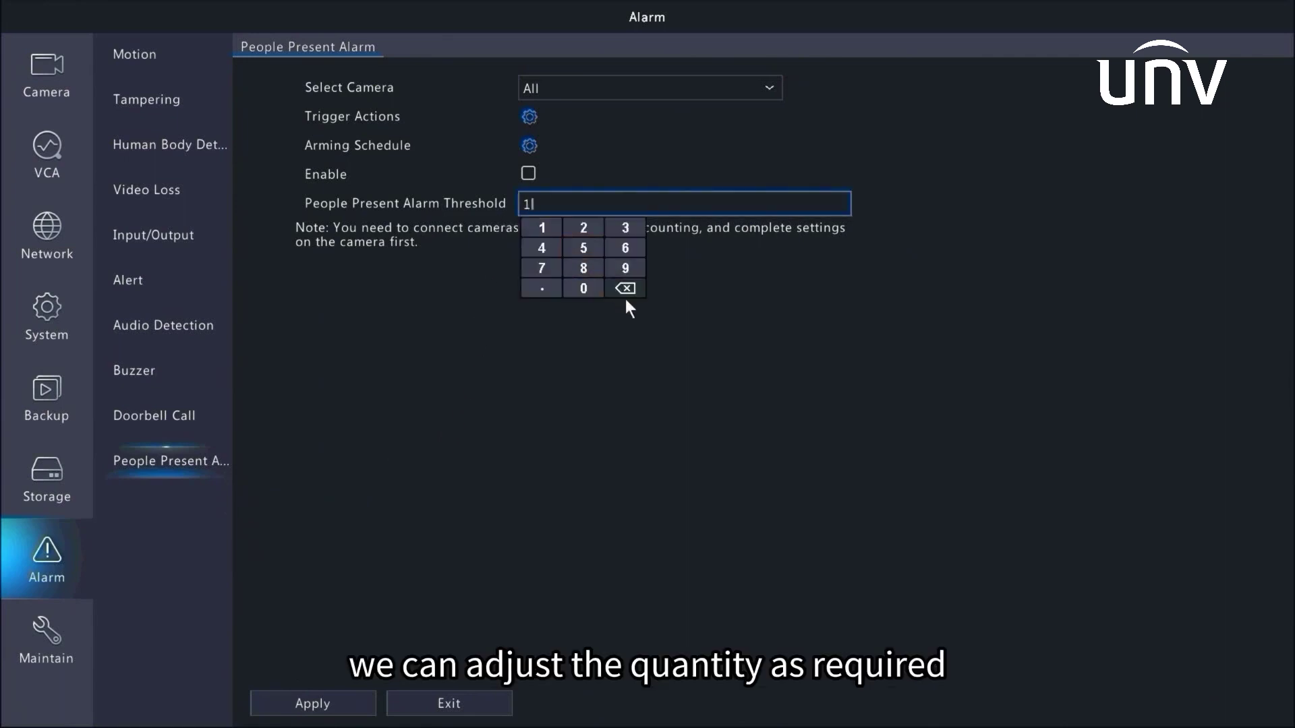
pyautogui.click(621, 350)
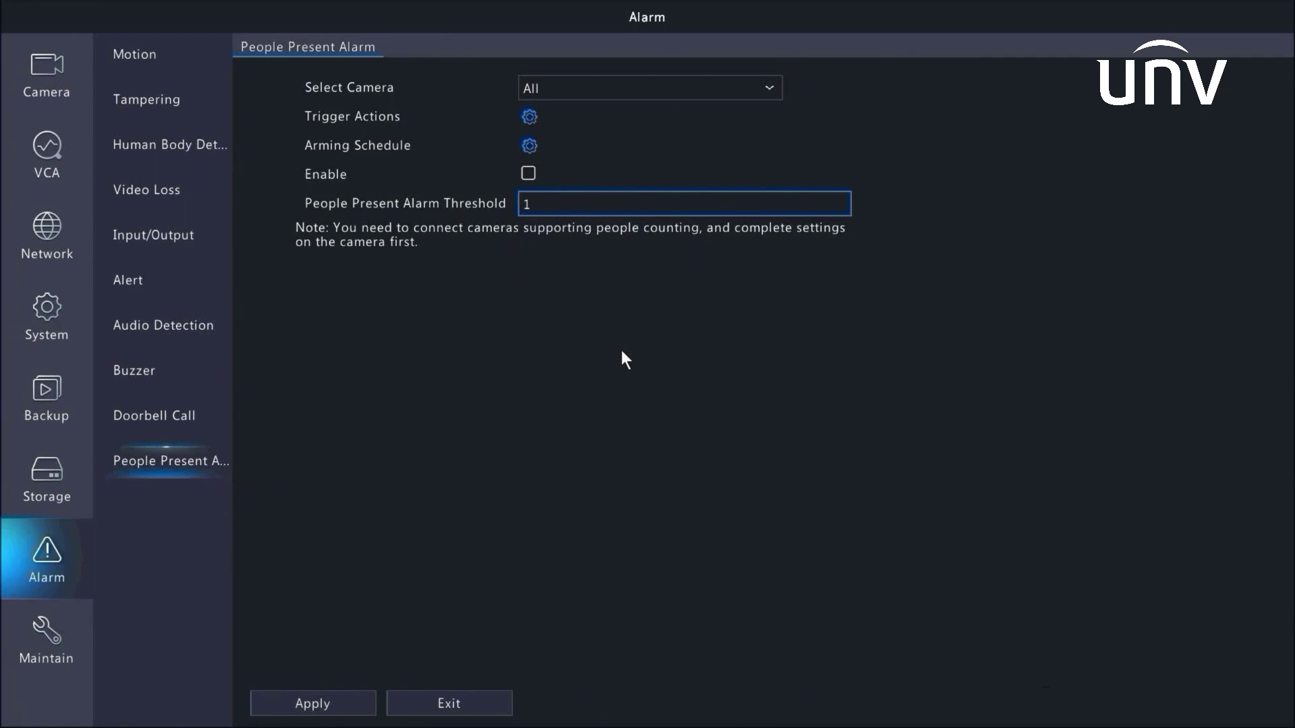